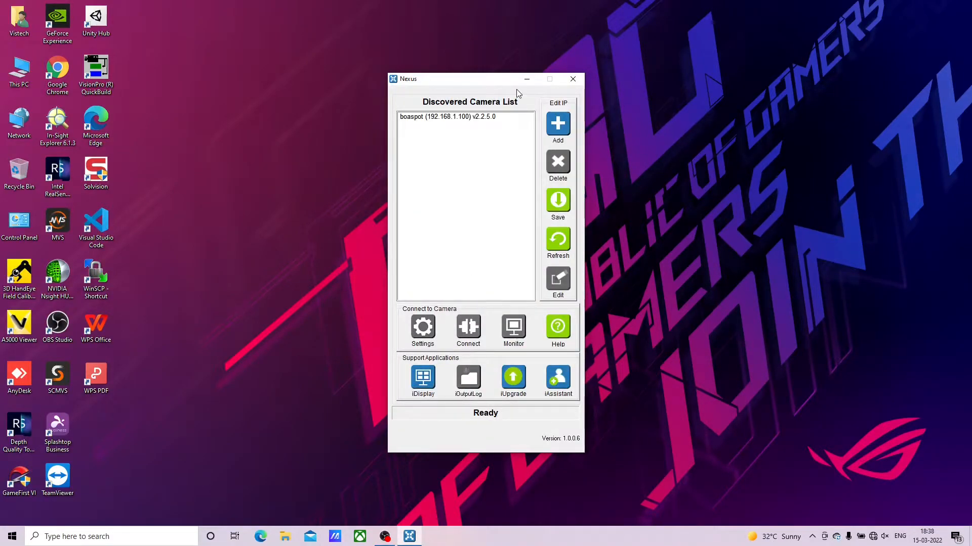
Connect to the boaspot camera and create a new, empty solution.
{"action": "left_click", "coordinate": [475, 119]}
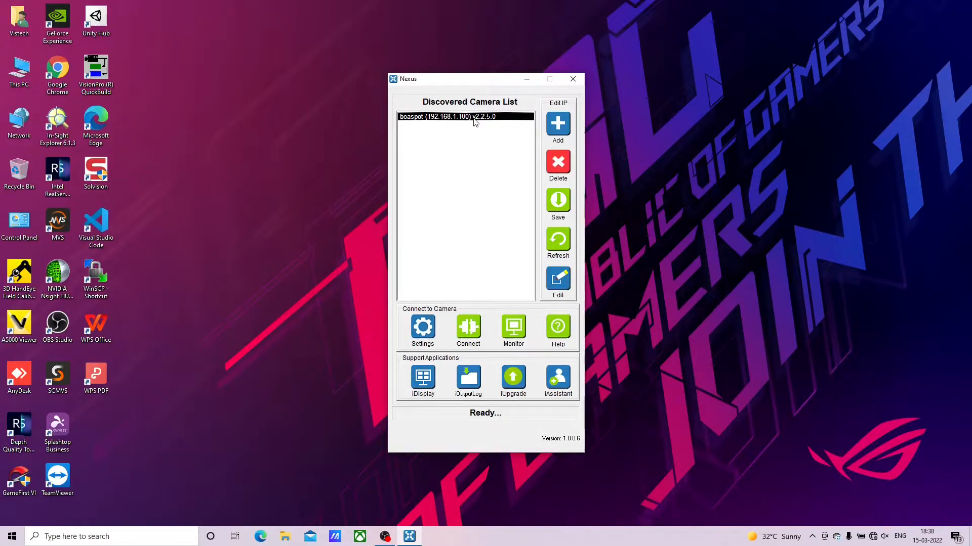
{"action": "left_click", "coordinate": [470, 329]}
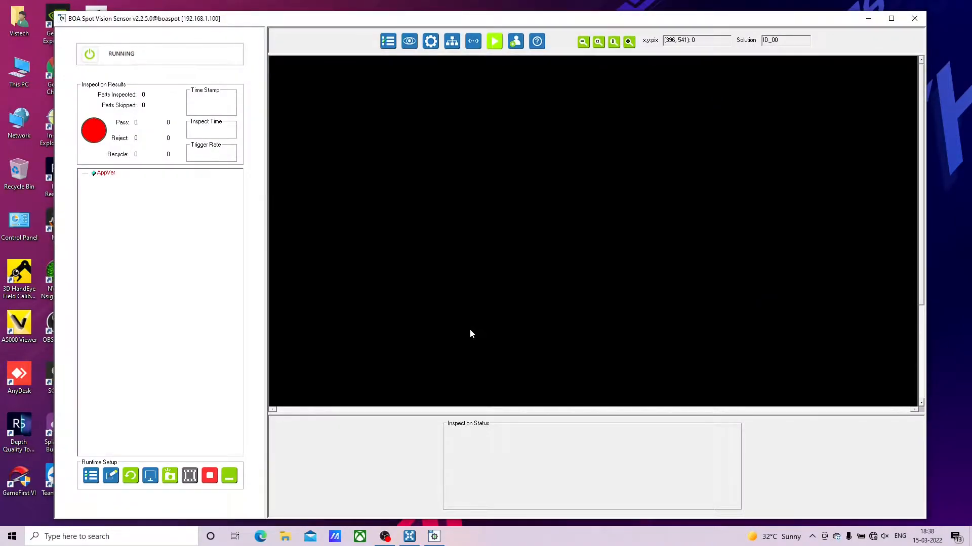
{"action": "left_click", "coordinate": [387, 41]}
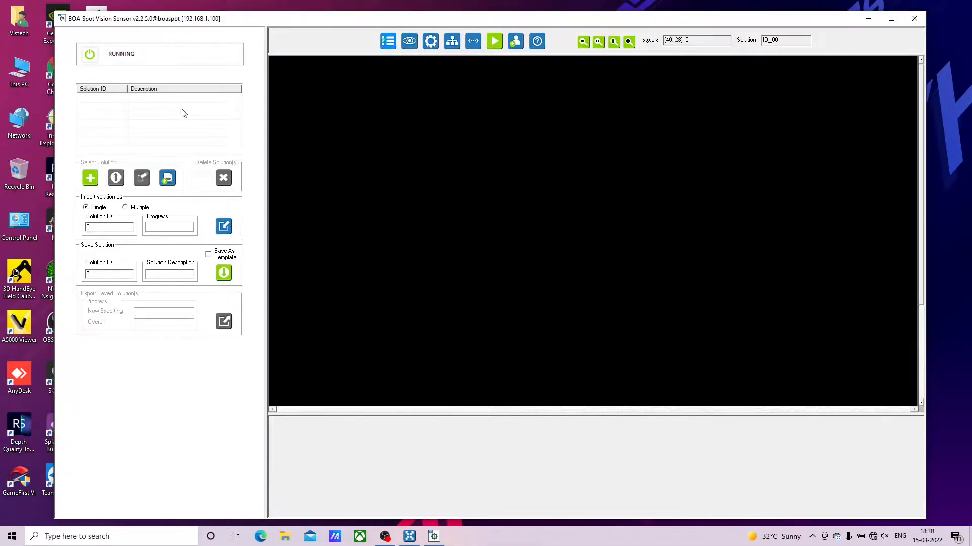
{"action": "left_click", "coordinate": [89, 178]}
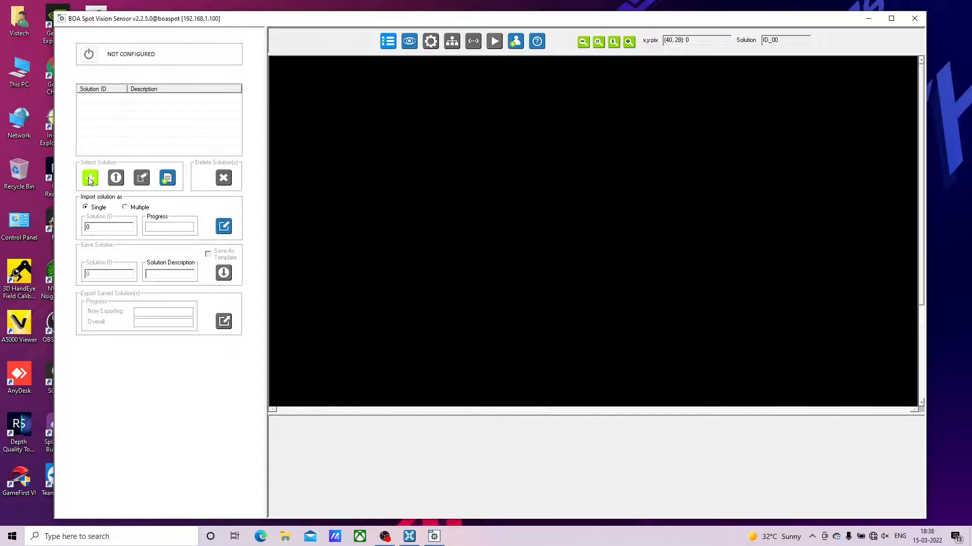
{"action": "left_click", "coordinate": [388, 43]}
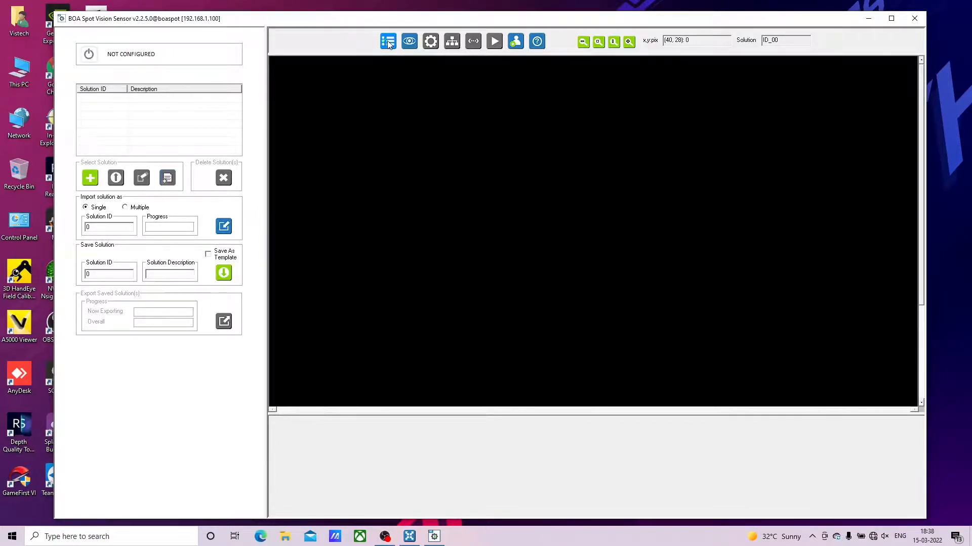
Using the internal timer for a live fitted image, set the sensor exposure to 9.80 ms, then return the trigger source to Inspection Trigger.
{"action": "left_click", "coordinate": [413, 45]}
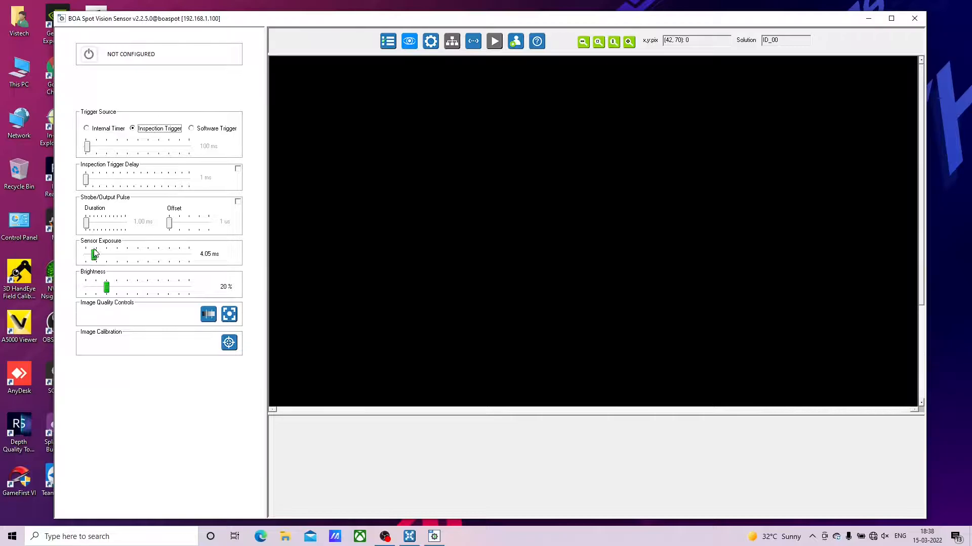
{"action": "left_click", "coordinate": [94, 129]}
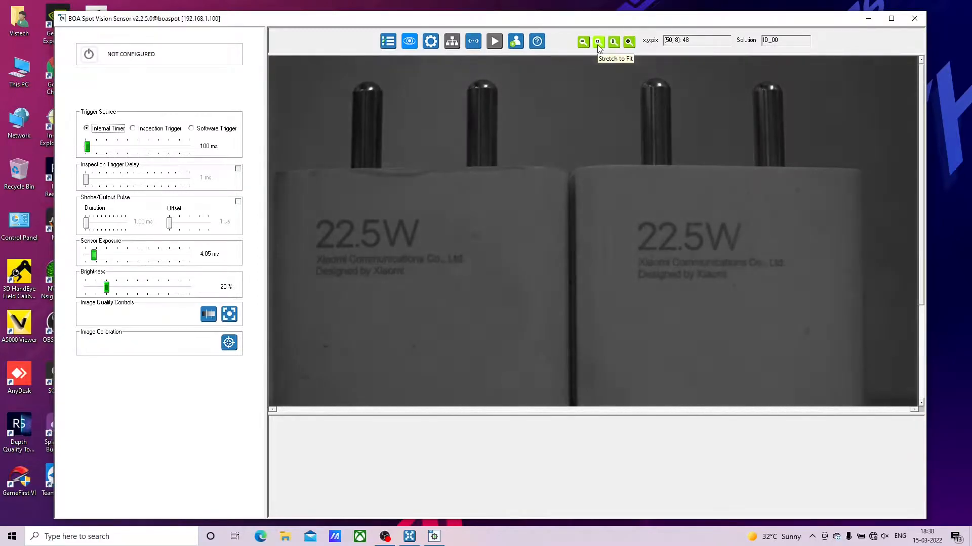
{"action": "left_click", "coordinate": [598, 42]}
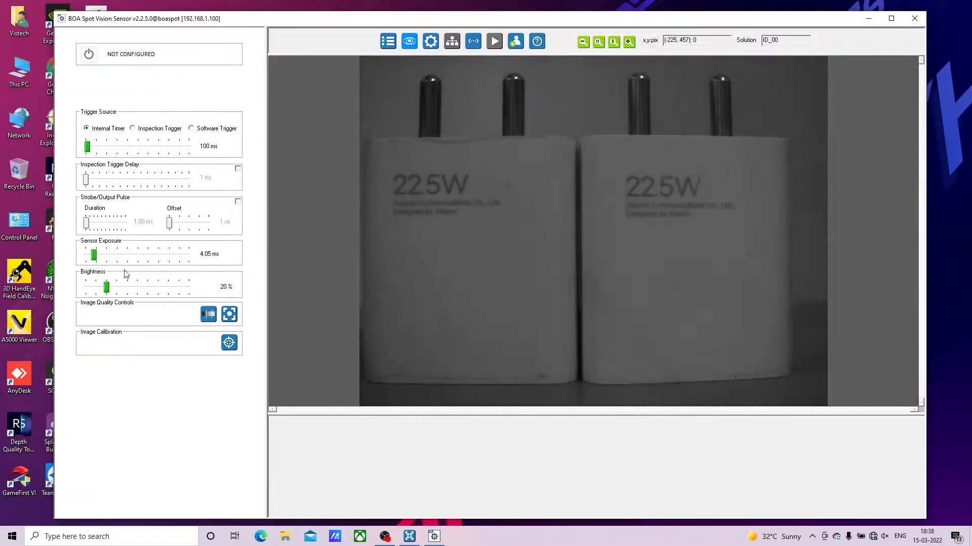
{"action": "left_click", "coordinate": [94, 255]}
{"action": "left_click_drag", "start_coordinate": [94, 255], "coordinate": [107, 258]}
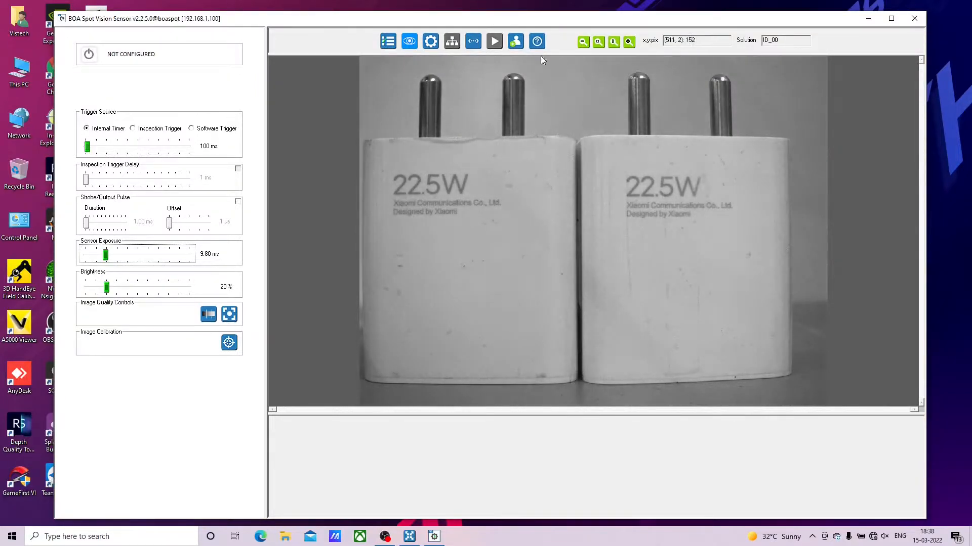
{"action": "left_click", "coordinate": [142, 130]}
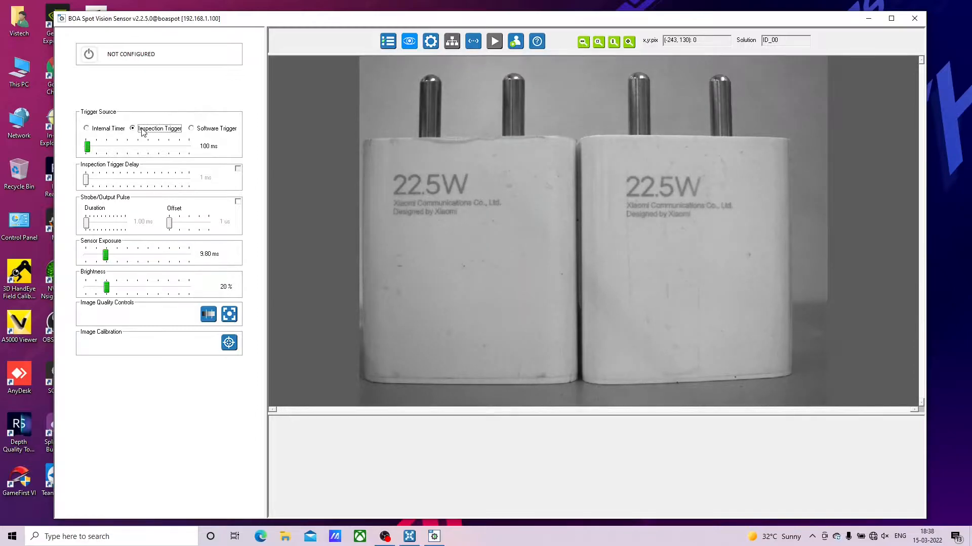
Capture a template image and add a Match tool around the first charger's 22.5W print, enlarging its search region across the charger's upper part.
{"action": "left_click", "coordinate": [431, 45]}
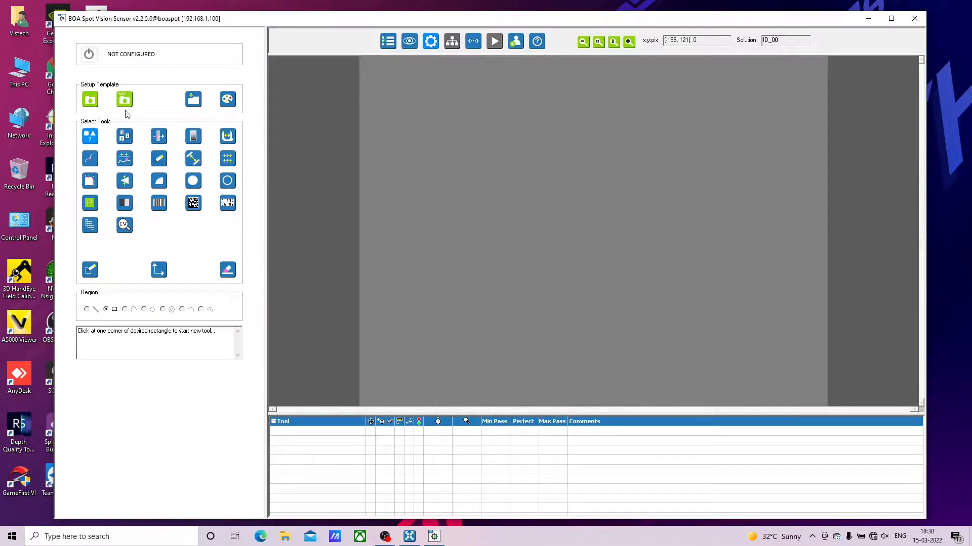
{"action": "left_click", "coordinate": [89, 101]}
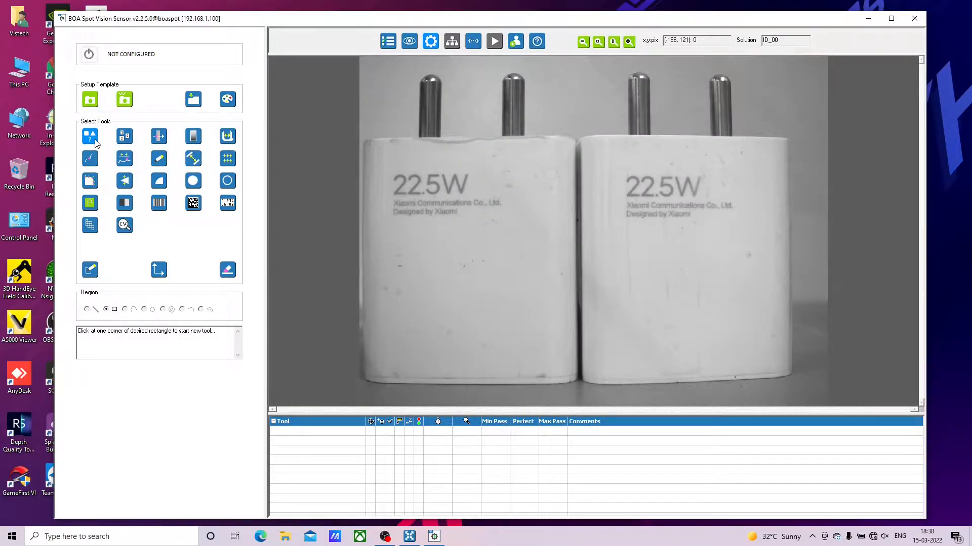
{"action": "left_click", "coordinate": [383, 167]}
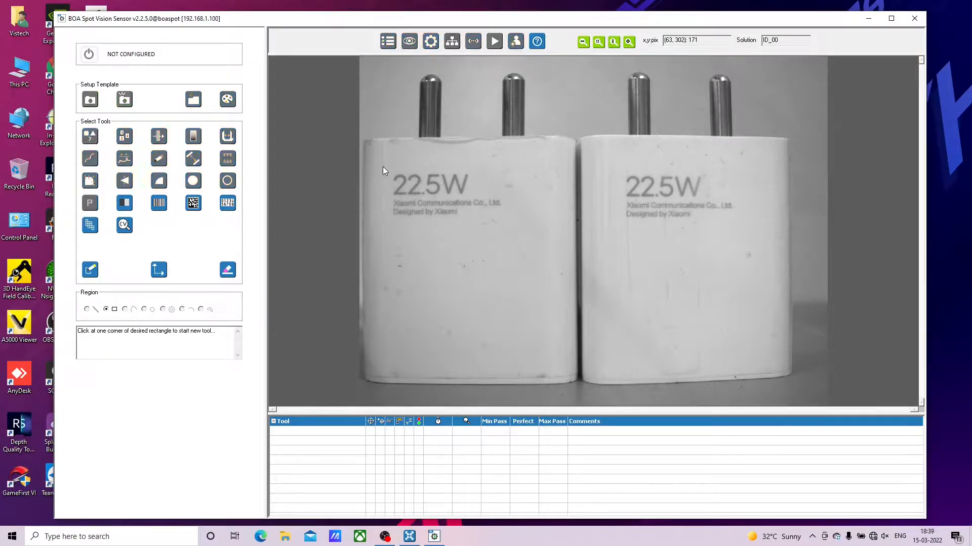
{"action": "left_click", "coordinate": [519, 222]}
{"action": "left_click_drag", "start_coordinate": [519, 224], "coordinate": [568, 256]}
{"action": "left_click_drag", "start_coordinate": [383, 168], "coordinate": [363, 140]}
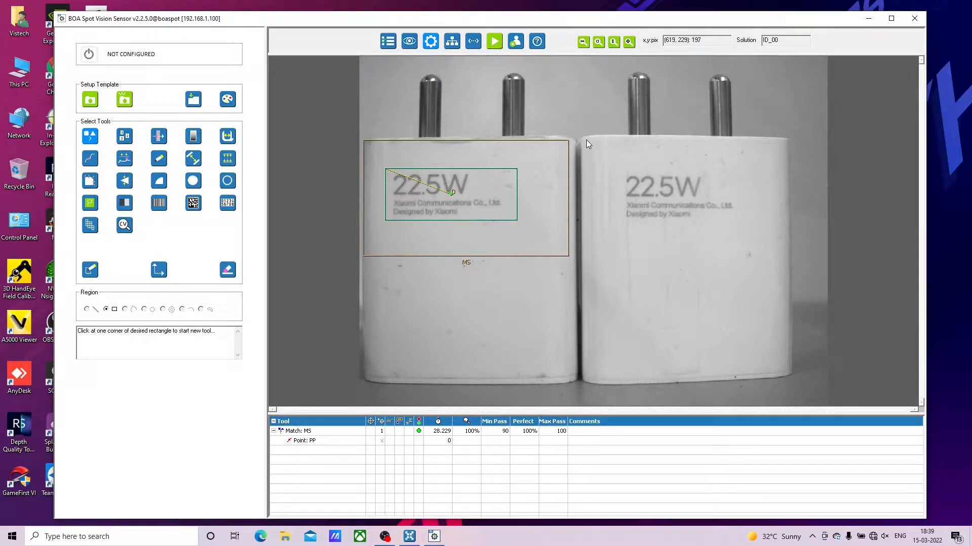
Add a second Match tool around the other charger's 22.5W print and enlarge its search region to cover the charger's upper part.
{"action": "left_click", "coordinate": [617, 172]}
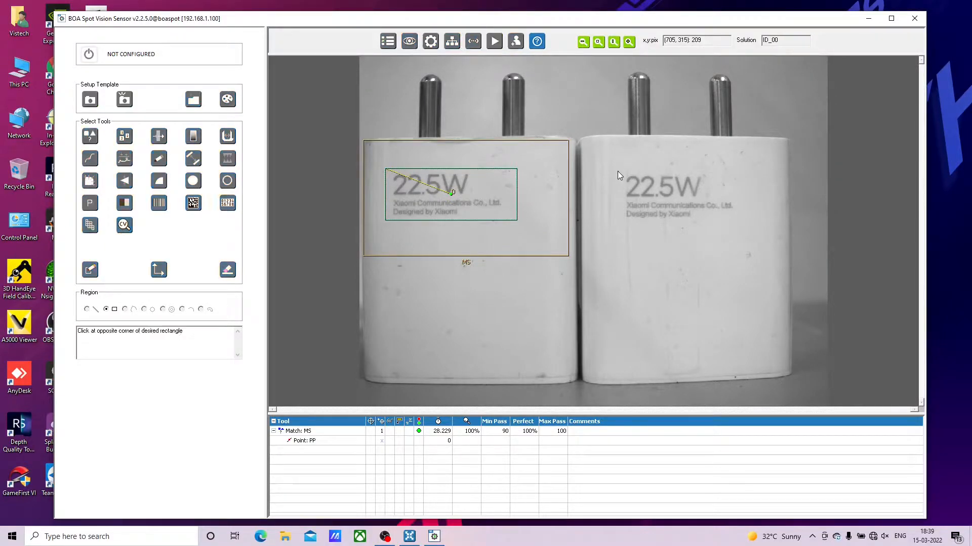
{"action": "left_click", "coordinate": [743, 225]}
{"action": "left_click_drag", "start_coordinate": [743, 226], "coordinate": [787, 253]}
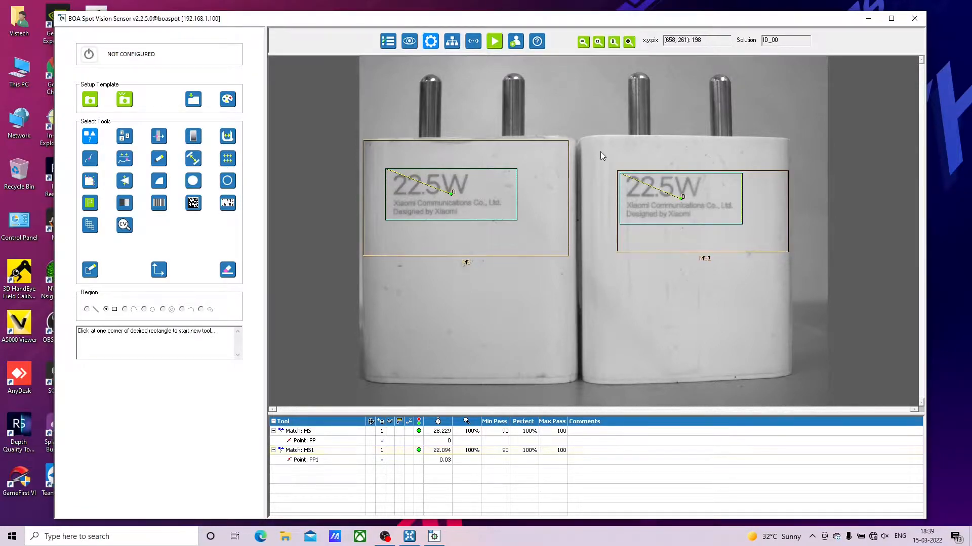
{"action": "left_click", "coordinate": [618, 173]}
{"action": "left_click_drag", "start_coordinate": [619, 174], "coordinate": [584, 143]}
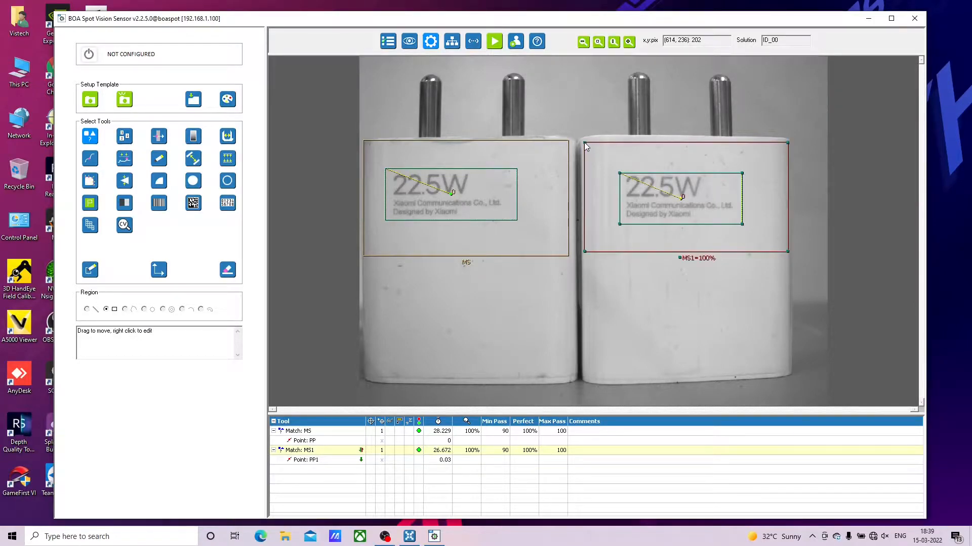
Set the minimum pass value of both Match tools, MS and MS1, to 5.
{"action": "left_click", "coordinate": [349, 430]}
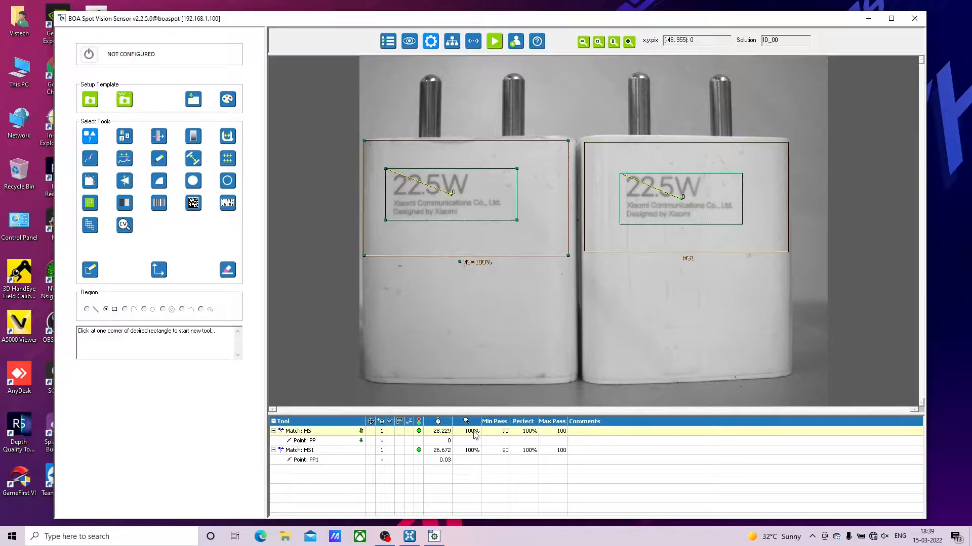
{"action": "left_click", "coordinate": [493, 432]}
{"action": "type", "text": "5"}
{"action": "left_click", "coordinate": [496, 450]}
{"action": "type", "text": "5"}
Review the output pulse settings for the pass and fail signals and run the inspection.
{"action": "left_click", "coordinate": [451, 42]}
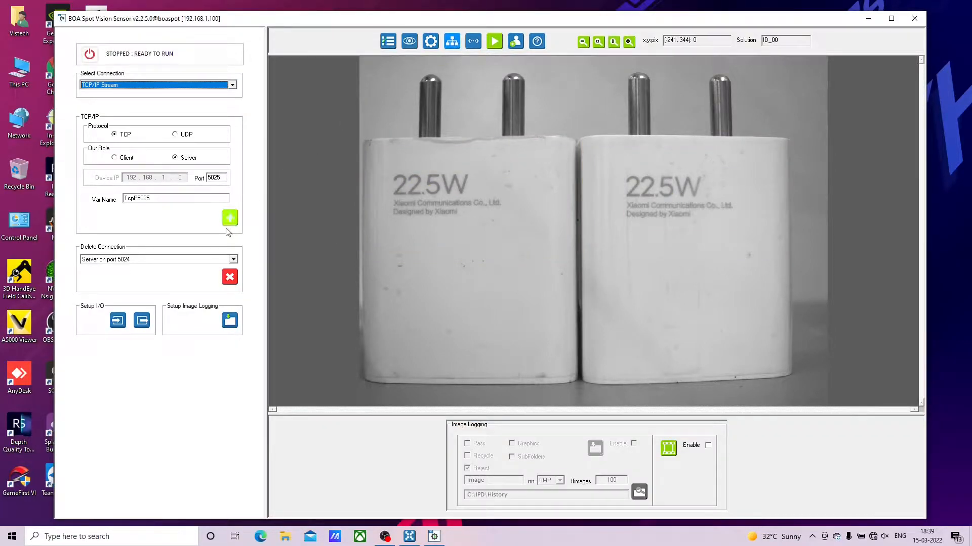
{"action": "left_click", "coordinate": [145, 326]}
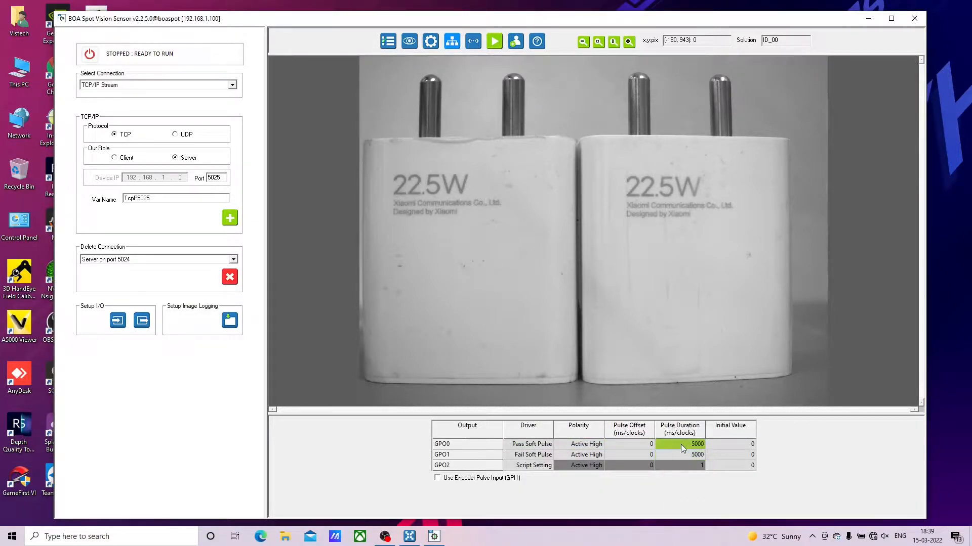
{"action": "left_click", "coordinate": [493, 42]}
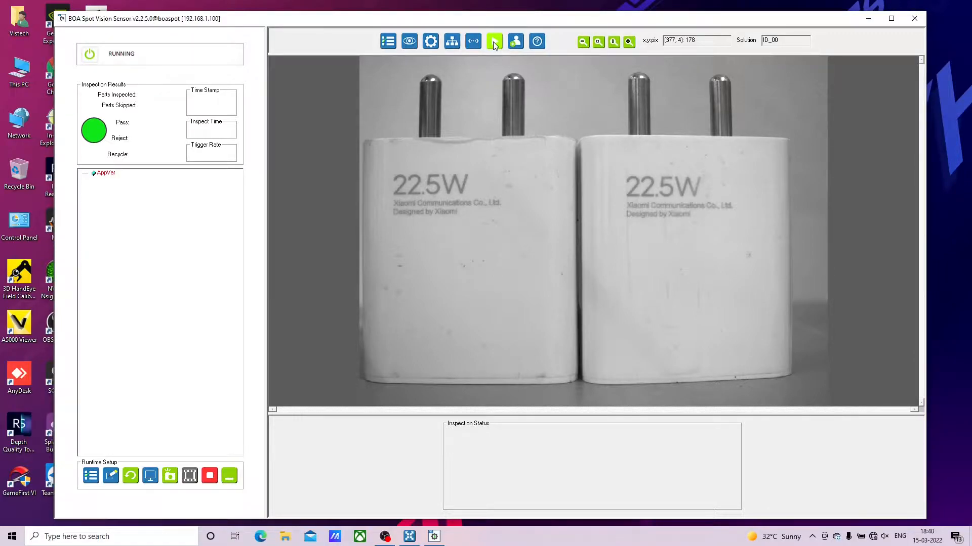
{"action": "left_click", "coordinate": [493, 42]}
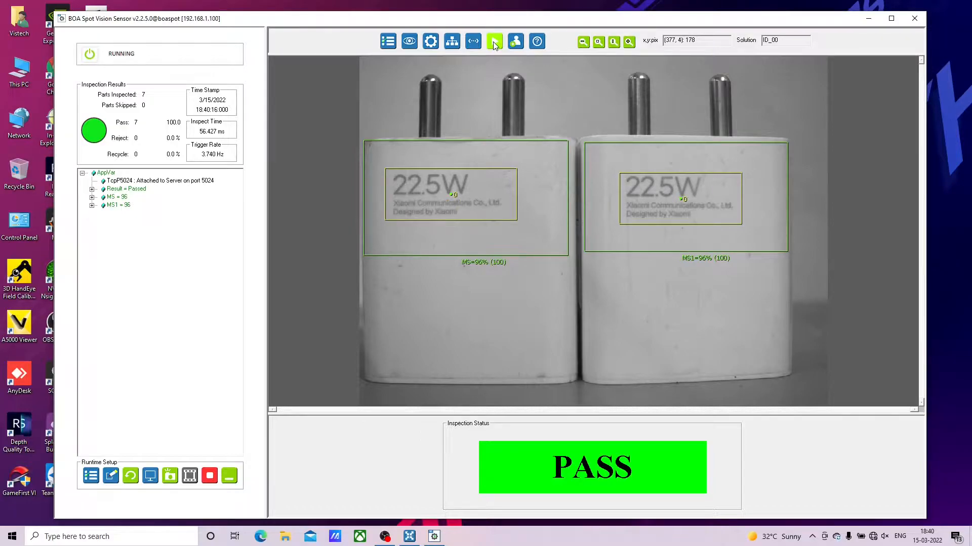
Delete the server connection on port 5024 and add a TCP server on port 5025 with the variable name TcpP5025.
{"action": "left_click", "coordinate": [460, 45]}
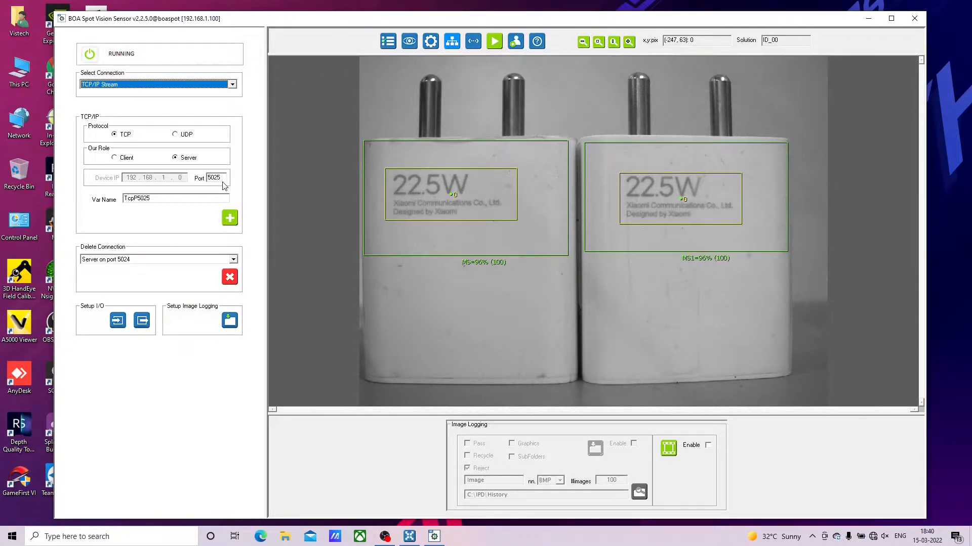
{"action": "left_click", "coordinate": [230, 278]}
{"action": "left_click", "coordinate": [232, 223]}
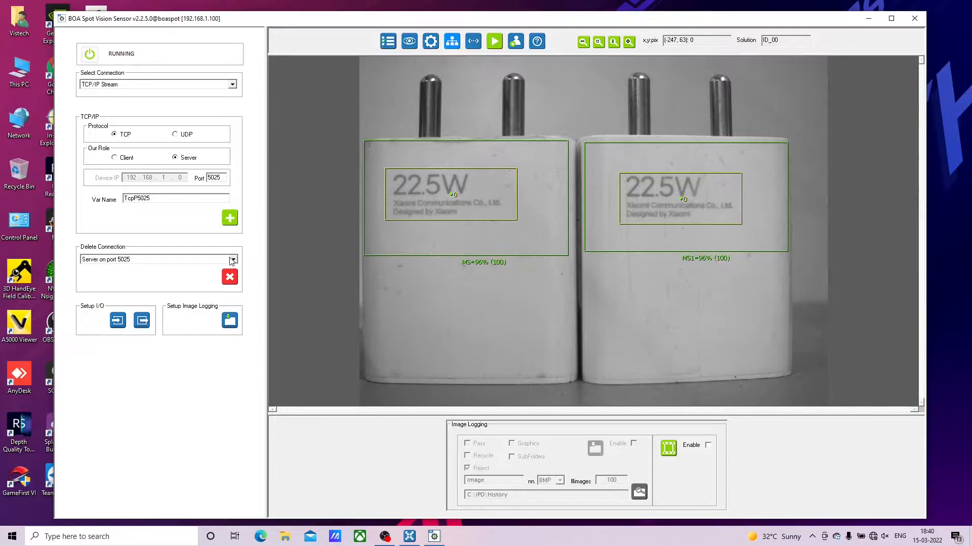
Write a WriteFromatString call in the Post Image Process function sending MS, enclosed by newline and carriage-return codes, to TcpP5025, and check its syntax.
{"action": "left_click", "coordinate": [472, 43]}
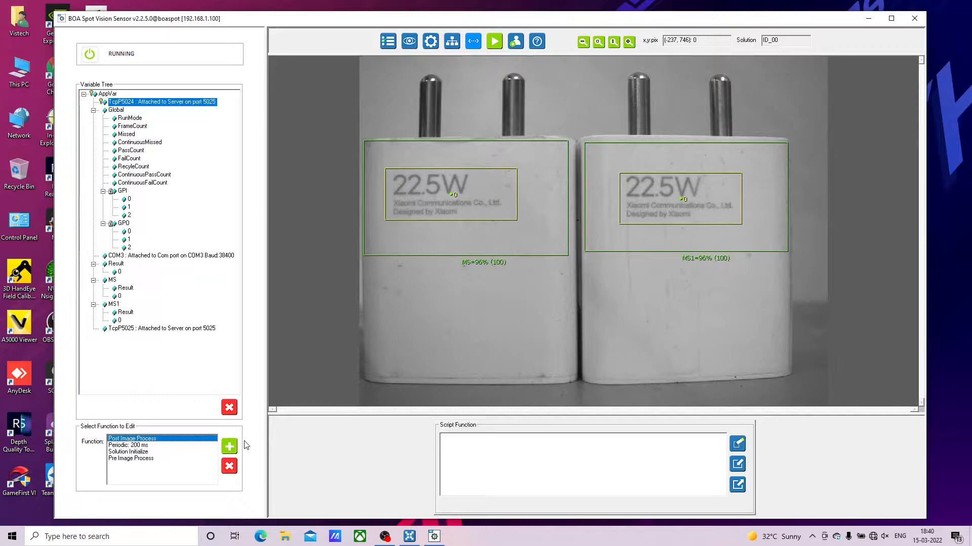
{"action": "double_click", "coordinate": [181, 440]}
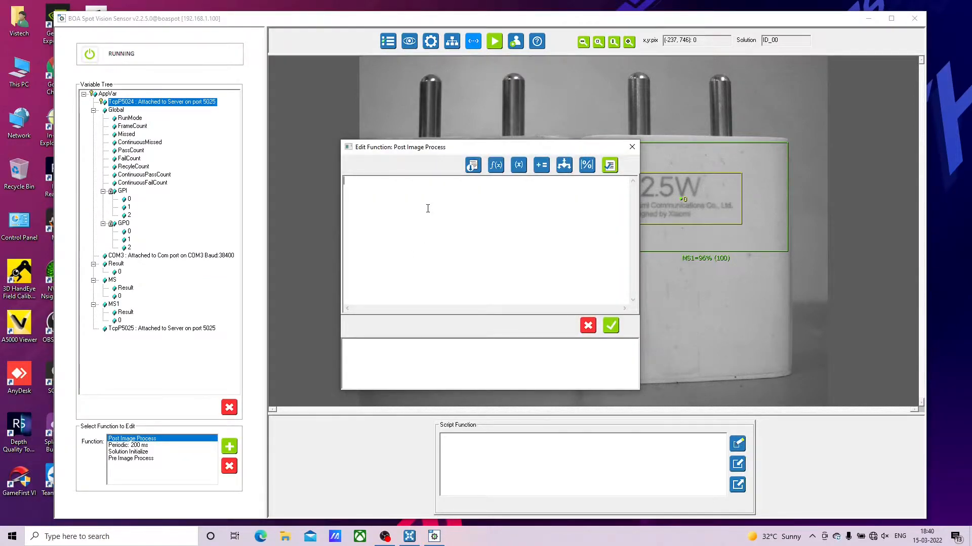
{"action": "type", "text": "WriteFromatString"}
{"action": "type", "text": "("}
{"action": "type", "text": "TcpP5025"}
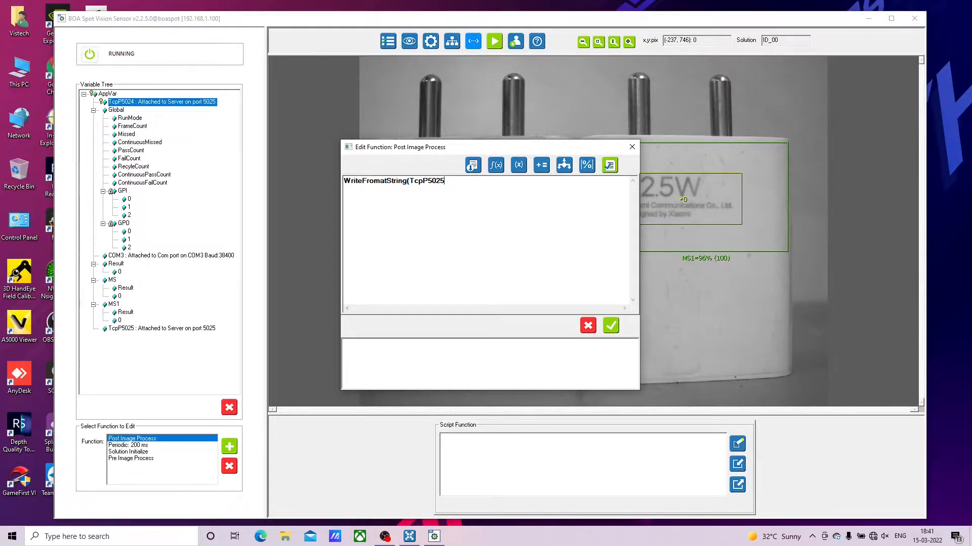
{"action": "type", "text": ", \"\\n\\r[MS]"}
{"action": "type", "text": "\\n\\r\")"}
{"action": "left_click", "coordinate": [610, 166]}
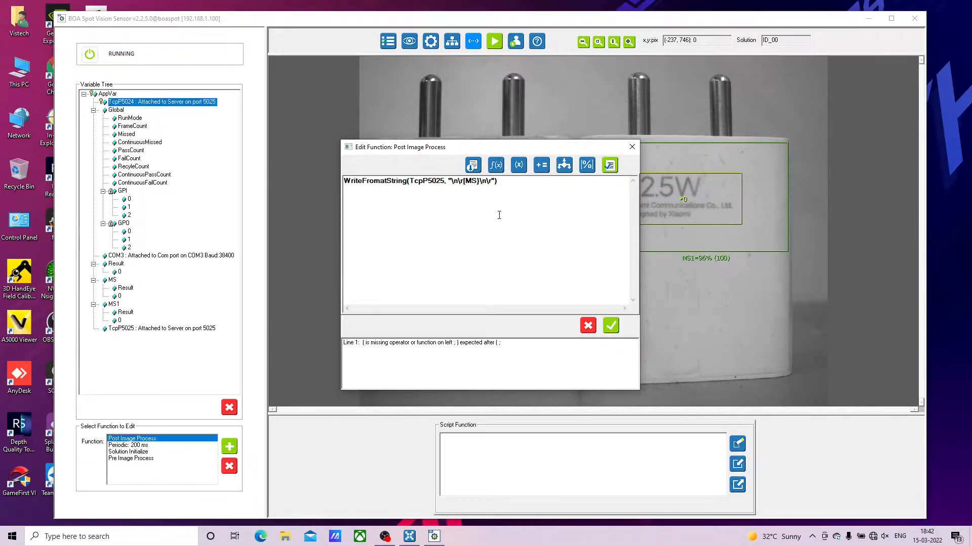
Correct the closing bracket after MS to ], add spaces around [MS] and before the closing parenthesis, and recheck the script.
{"action": "left_click", "coordinate": [479, 182]}
{"action": "key", "text": "BackSpace"}
{"action": "type", "text": "]"}
{"action": "left_click", "coordinate": [610, 166]}
{"action": "type", "text": ")"}
{"action": "left_click", "coordinate": [438, 344]}
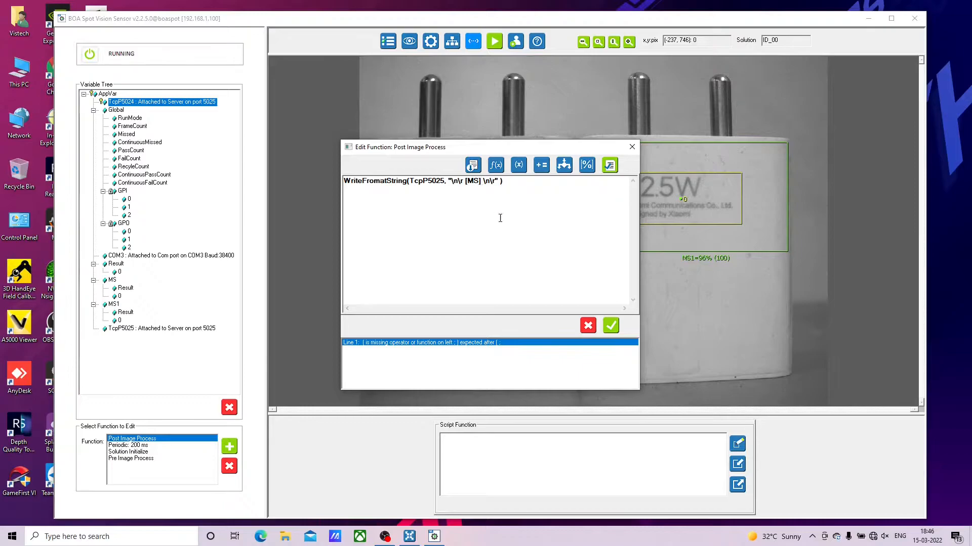
Try the script without the square brackets around MS and recheck its syntax.
{"action": "key", "text": "BackSpace"}
{"action": "key", "text": "Left"}
{"action": "key", "text": "Left"}
{"action": "key", "text": "BackSpace"}
{"action": "left_click", "coordinate": [613, 170]}
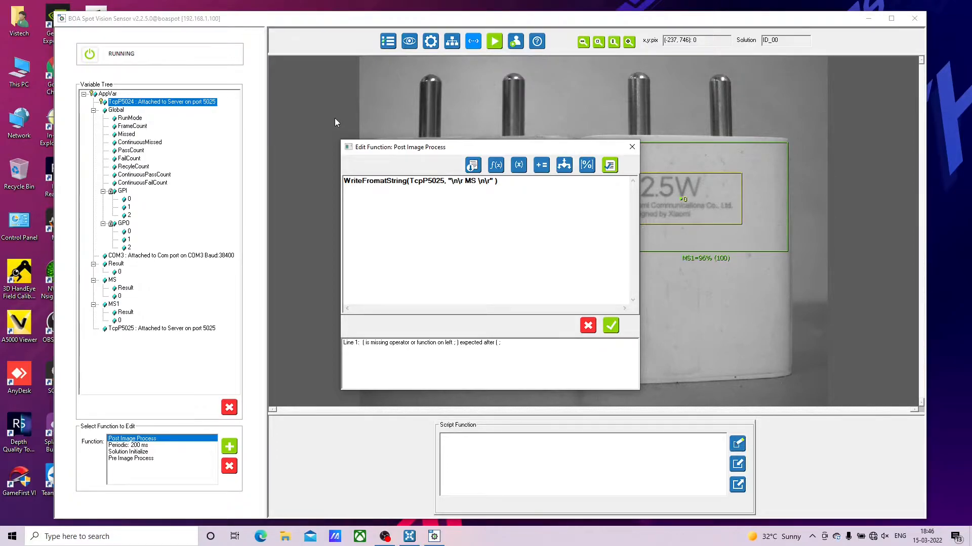
Correct the misspelled function name in the script to WriteFormatString.
{"action": "left_click", "coordinate": [373, 183]}
{"action": "key", "text": "BackSpace"}
{"action": "key", "text": "BackSpace"}
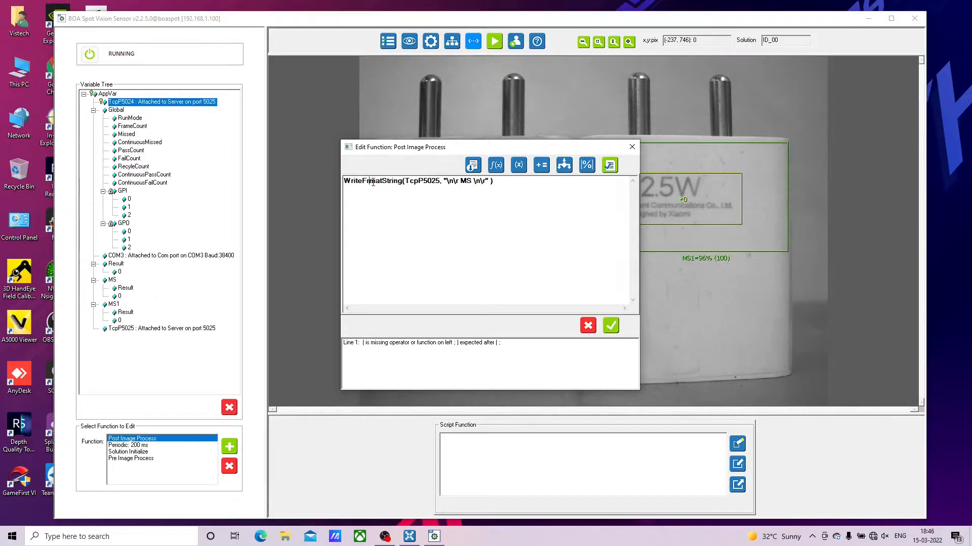
{"action": "type", "text": "or"}
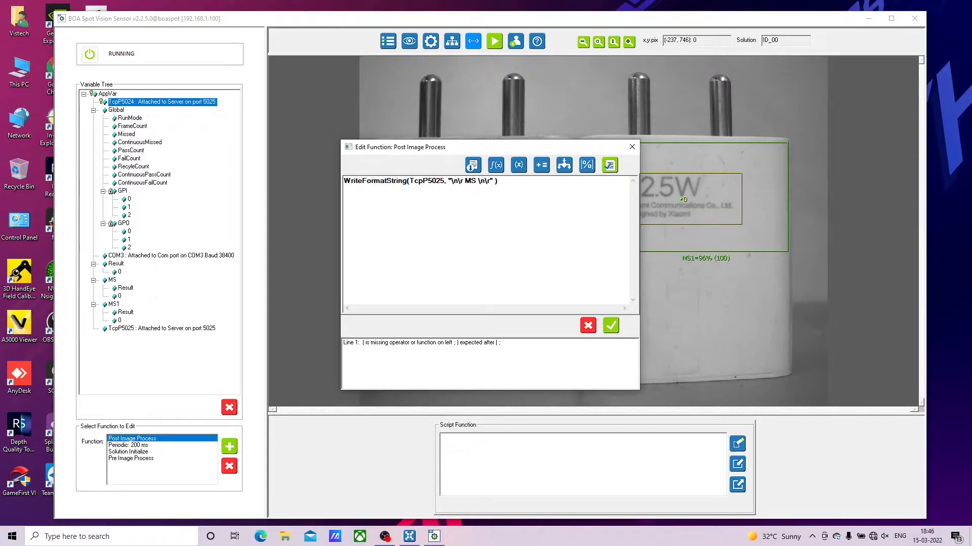
Enclose MS in square brackets, check the script's syntax and save the Post Image Process function.
{"action": "left_click", "coordinate": [466, 180]}
{"action": "type", "text": "["}
{"action": "left_click", "coordinate": [479, 181]}
{"action": "type", "text": "]"}
{"action": "left_click", "coordinate": [613, 166]}
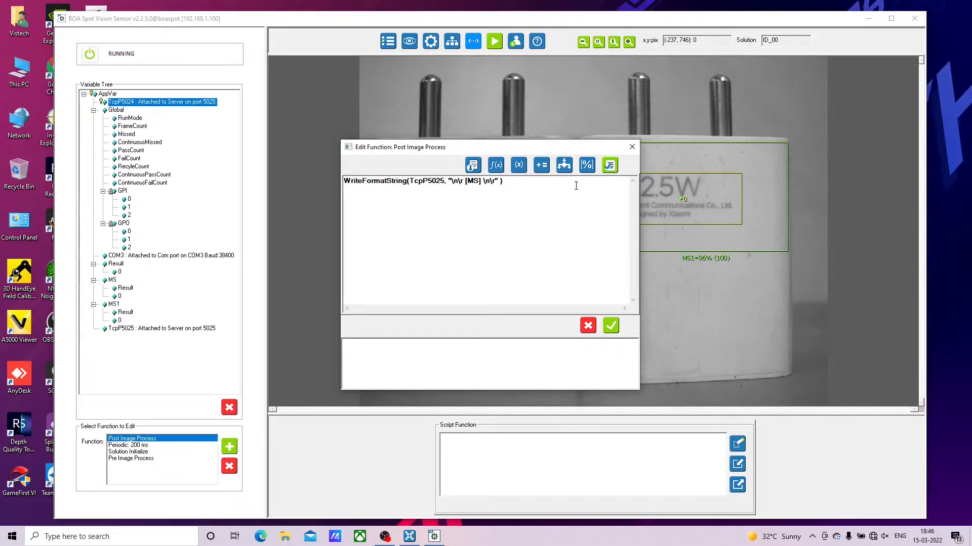
{"action": "left_click", "coordinate": [611, 327]}
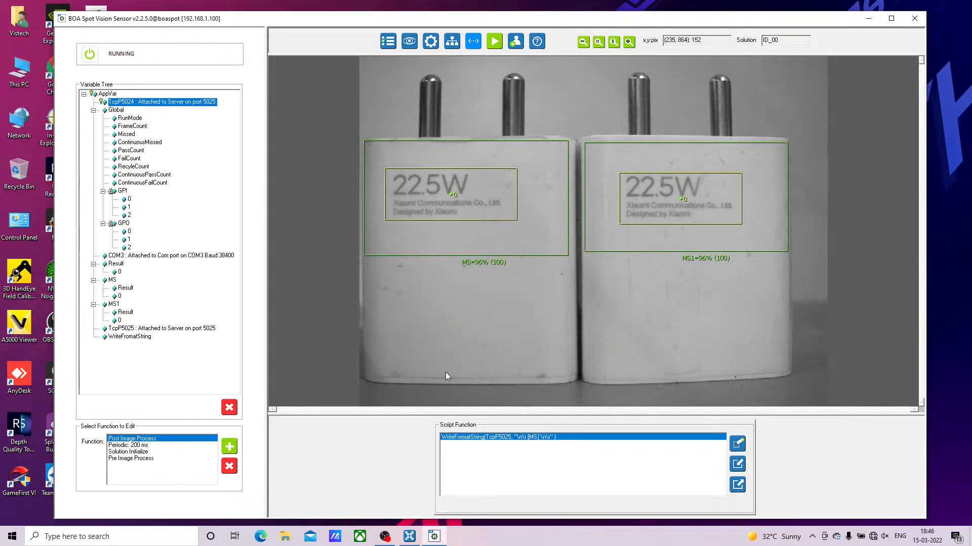
Open the Periodic: 200 ms function for editing and enter ReadBuffer = ReadString(TcpP5025, 13) as its first line.
{"action": "double_click", "coordinate": [128, 447]}
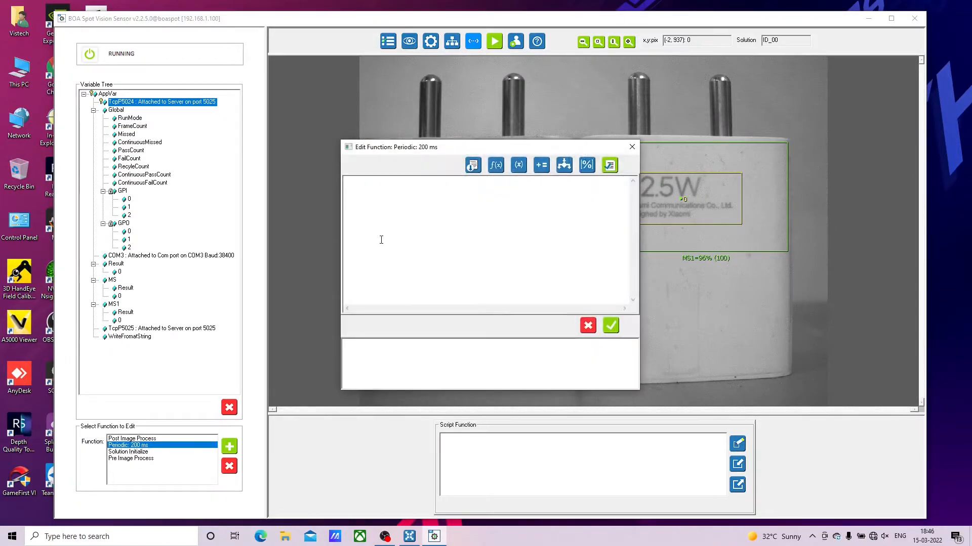
{"action": "left_click_drag", "start_coordinate": [411, 152], "coordinate": [665, 163]}
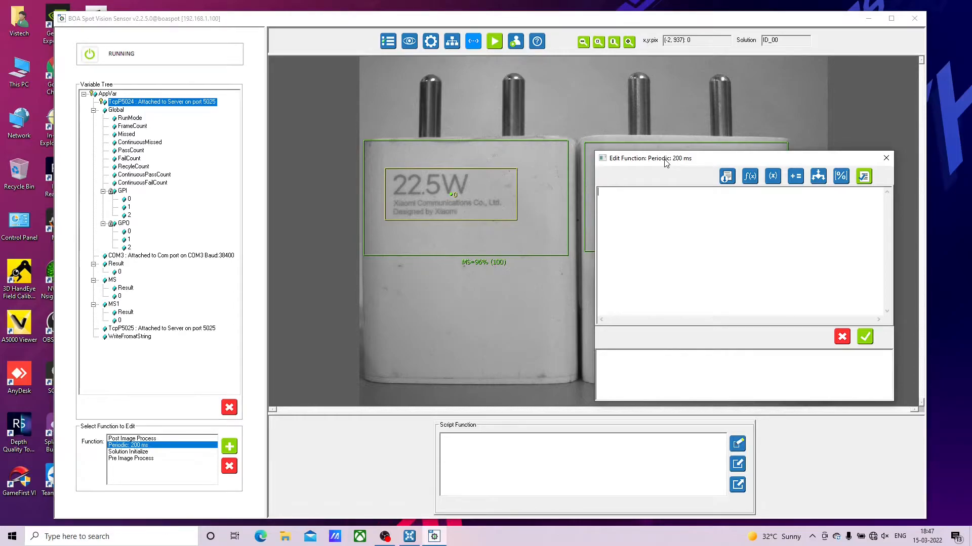
{"action": "type", "text": "ReadBuffer = ReadString"}
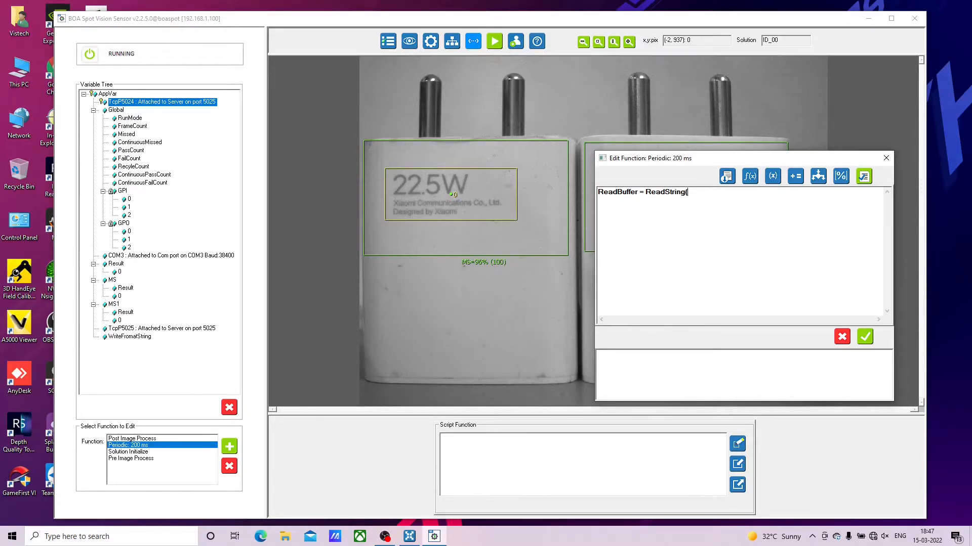
{"action": "type", "text": "(TCP"}
{"action": "key", "text": "BackSpace"}
{"action": "key", "text": "BackSpace"}
{"action": "type", "text": "P5025, 13)"}
{"action": "key", "text": "Return"}
Add the condition if(ReadBuffer != "") and, below it, the line CommandString = ReadBuffer.
{"action": "type", "text": "if(ReadBuffer"}
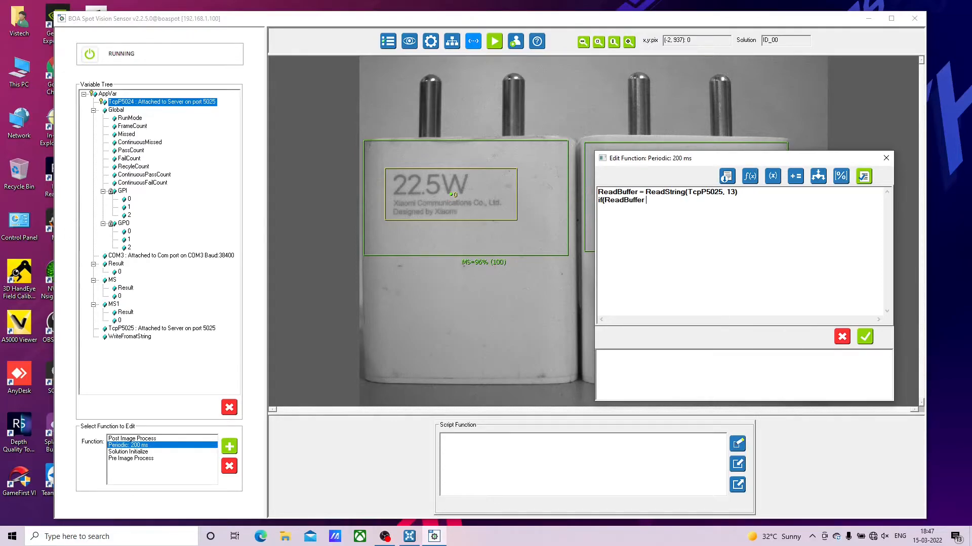
{"action": "type", "text": "!="}
{"action": "type", "text": " \"\") "}
{"action": "type", "text": "Com"}
{"action": "type", "text": "ma"}
{"action": "type", "text": "nd"}
{"action": "type", "text": "Str"}
{"action": "type", "text": "ing "}
{"action": "type", "text": "= "}
{"action": "type", "text": "Read"}
{"action": "type", "text": "B"}
{"action": "type", "text": "uffer "}
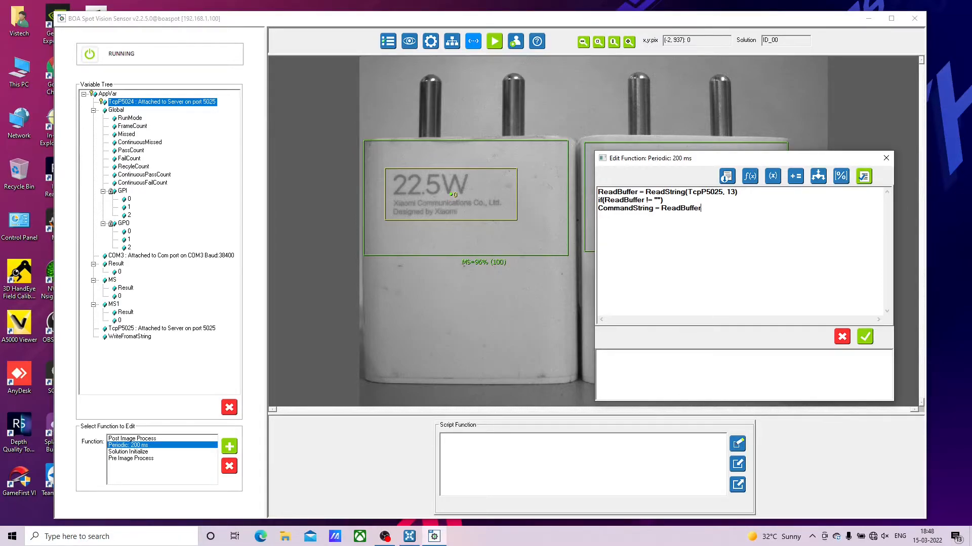
Add the lines Counter = Counter + 1 and CommandCharacter = Substring(CommandString, 1,1) to the periodic script.
{"action": "type", "text": "Counter = Counter + 1"}
{"action": "key", "text": "Return"}
{"action": "type", "text": "CommandCharacter"}
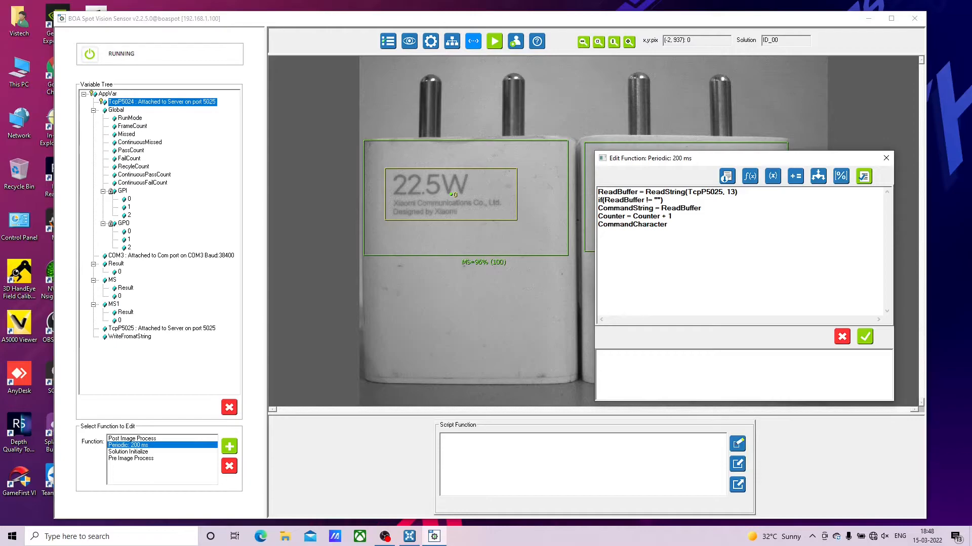
{"action": "type", "text": " = Substring("}
{"action": "type", "text": "CommandStr"}
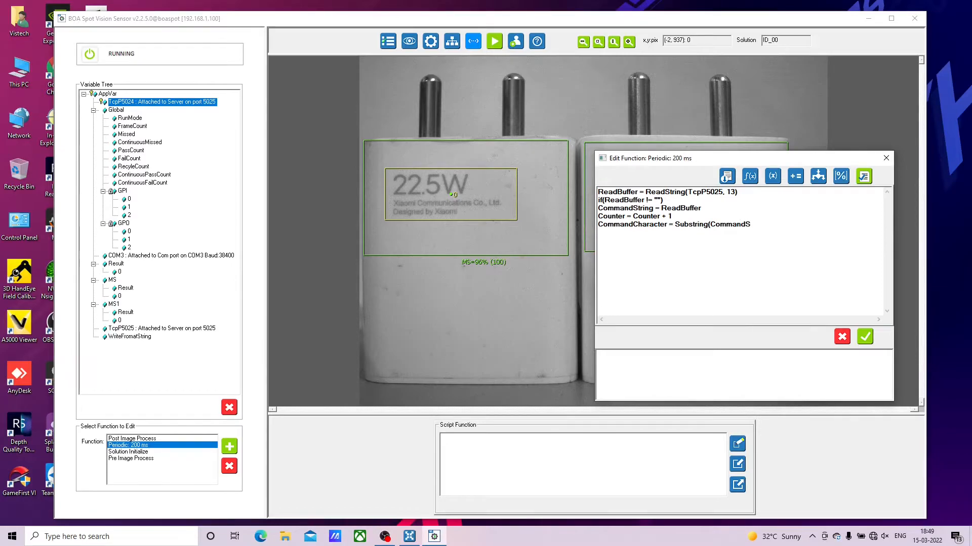
{"action": "type", "text": "ing"}
{"action": "type", "text": ", 1"}
{"action": "type", "text": ",1"}
Close the Substring line and add the nested condition if(CommandCharacter ="T") below it.
{"action": "type", "text": ") if"}
{"action": "type", "text": "("}
{"action": "type", "text": "C"}
{"action": "type", "text": "omman"}
{"action": "type", "text": "d"}
{"action": "type", "text": "Char"}
{"action": "type", "text": "acter"}
{"action": "type", "text": "="}
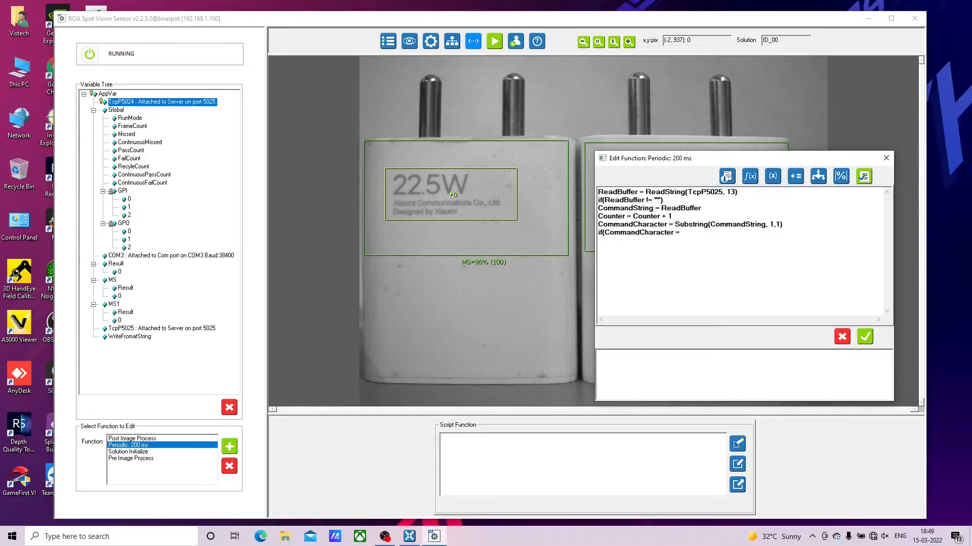
{"action": "type", "text": "\"1"}
{"action": "key", "text": "BackSpace"}
{"action": "type", "text": "T"}
{"action": "type", "text": "\""}
{"action": "type", "text": ")"}
Call trigger() inside the condition, close both if blocks with endif, and save the Periodic function.
{"action": "type", "text": "{rigge"}
{"action": "type", "text": "r"}
{"action": "type", "text": "()"}
{"action": "key", "text": "Return"}
{"action": "type", "text": "endif"}
{"action": "key", "text": "Return"}
{"action": "type", "text": "endif"}
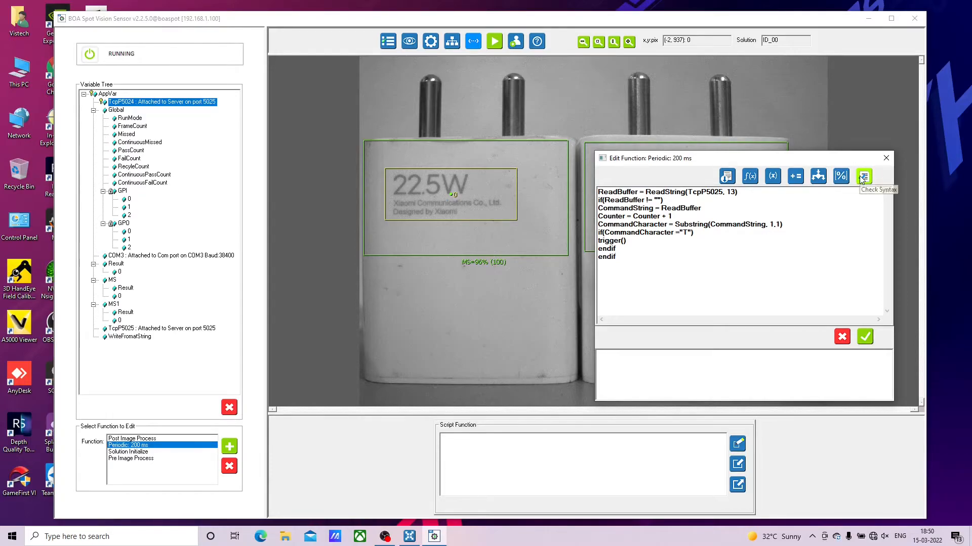
{"action": "left_click", "coordinate": [868, 341]}
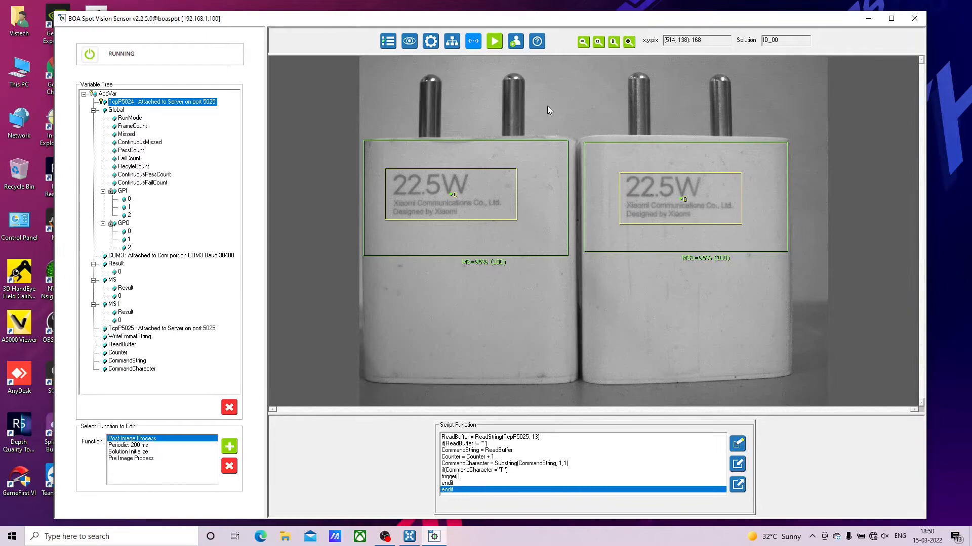
Show the runtime inspection view, then launch HyperTerminal and create a new connection named TCP Test.
{"action": "left_click", "coordinate": [496, 41]}
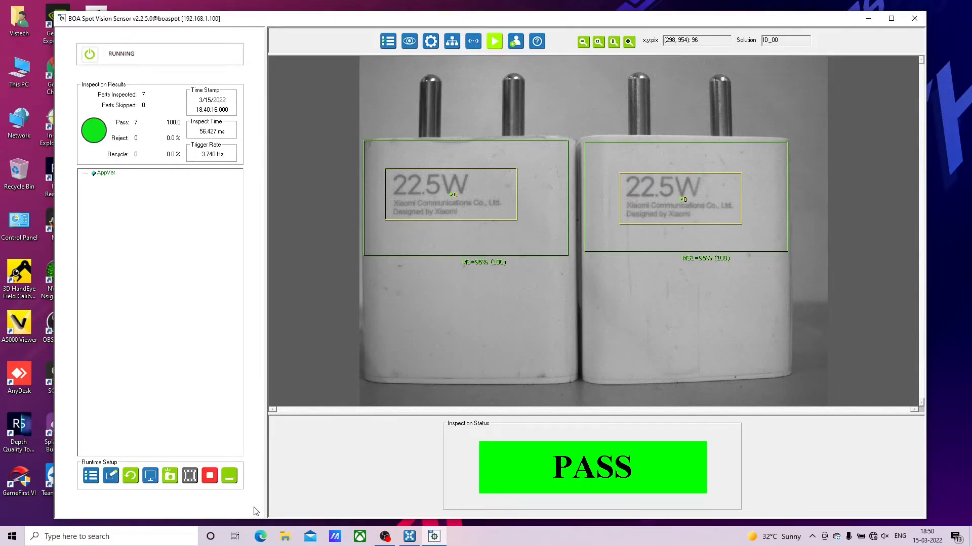
{"action": "left_click", "coordinate": [165, 533]}
{"action": "type", "text": "hy"}
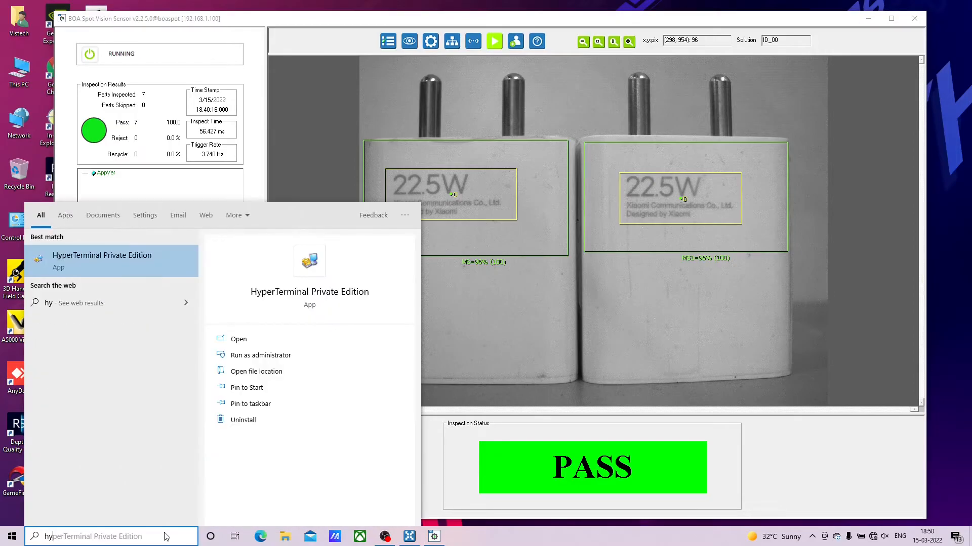
{"action": "type", "text": "per"}
{"action": "key", "text": "Return"}
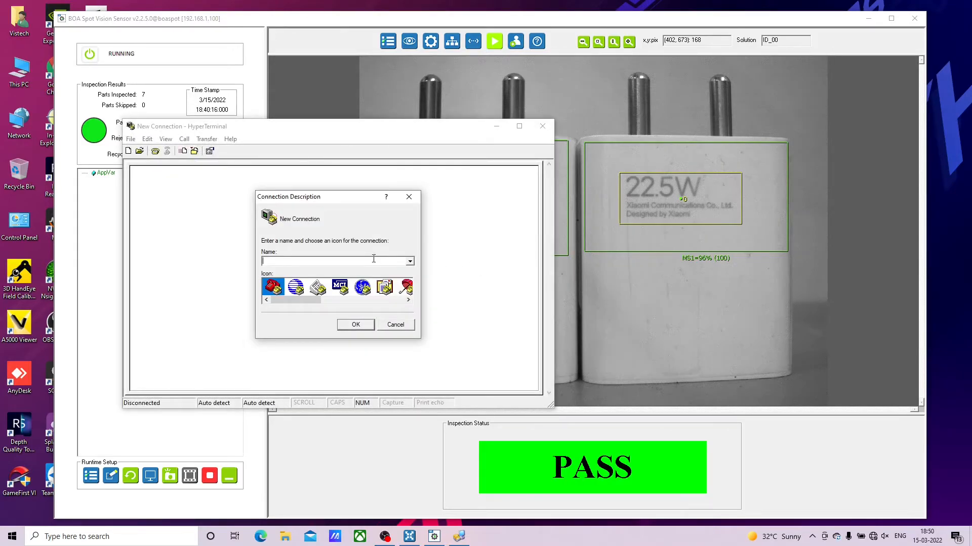
{"action": "type", "text": "Te"}
{"action": "type", "text": "CP Te"}
{"action": "type", "text": "st"}
{"action": "left_click", "coordinate": [356, 326]}
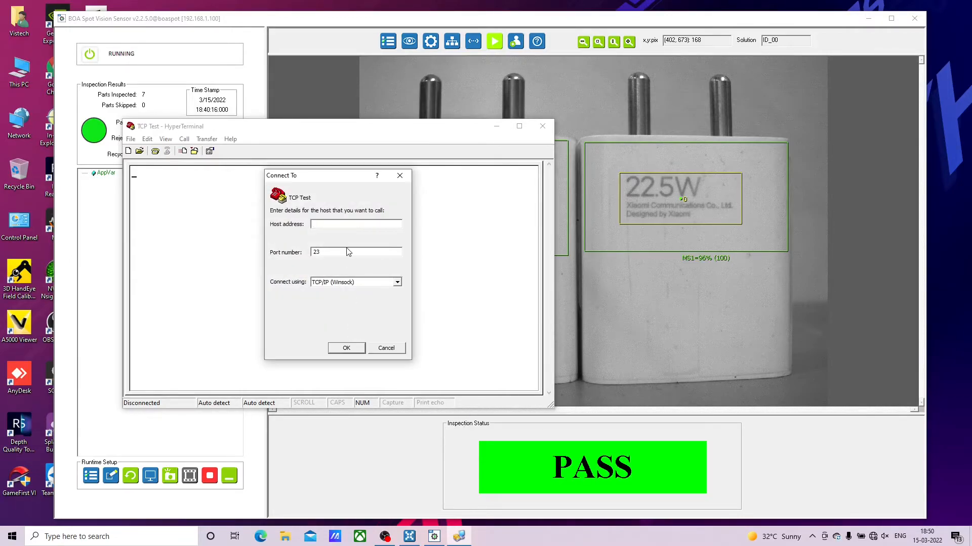
Connect over TCP/IP (Winsock) to host address 192.168.1.100 on port 5025.
{"action": "type", "text": "192.168.1.100"}
{"action": "key", "text": "Tab"}
{"action": "type", "text": "5025"}
{"action": "left_click", "coordinate": [344, 349]}
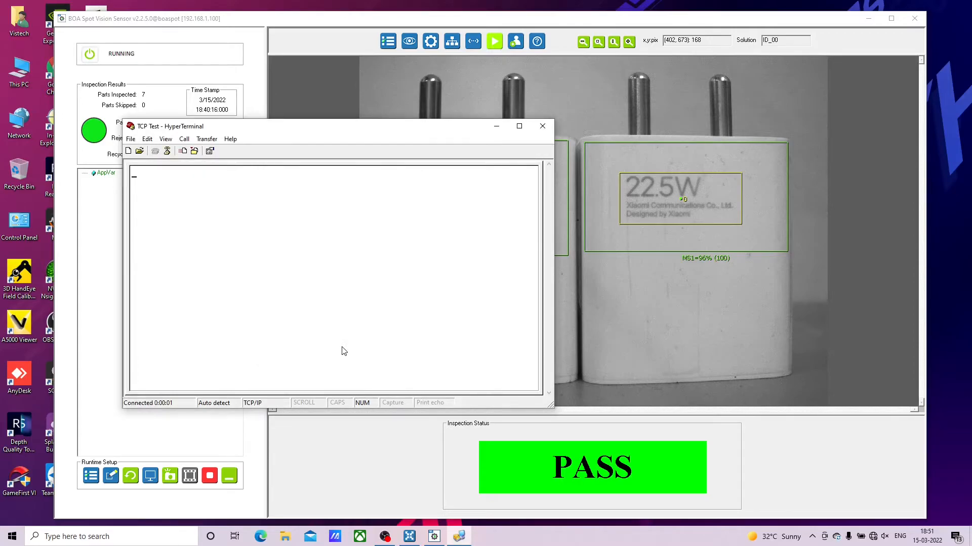
In the connection's ASCII setup, enable sending line ends with line feeds, local echo of typed characters, and appending line feeds to incoming line ends.
{"action": "left_click", "coordinate": [131, 140]}
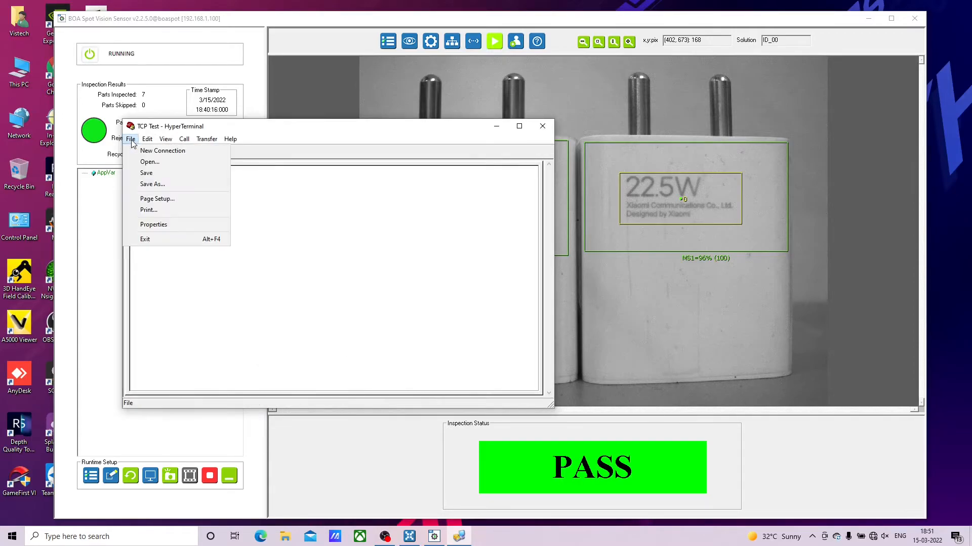
{"action": "left_click", "coordinate": [151, 225]}
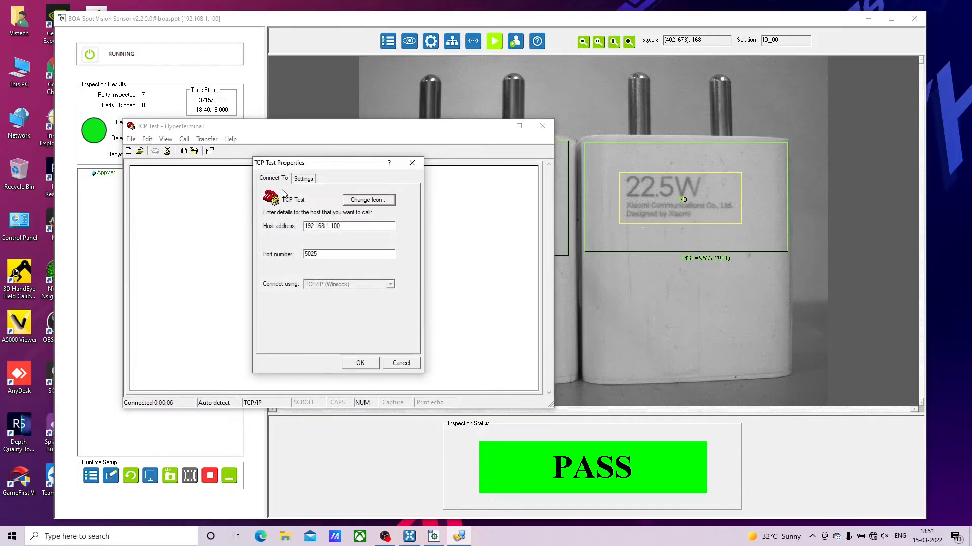
{"action": "left_click", "coordinate": [313, 179]}
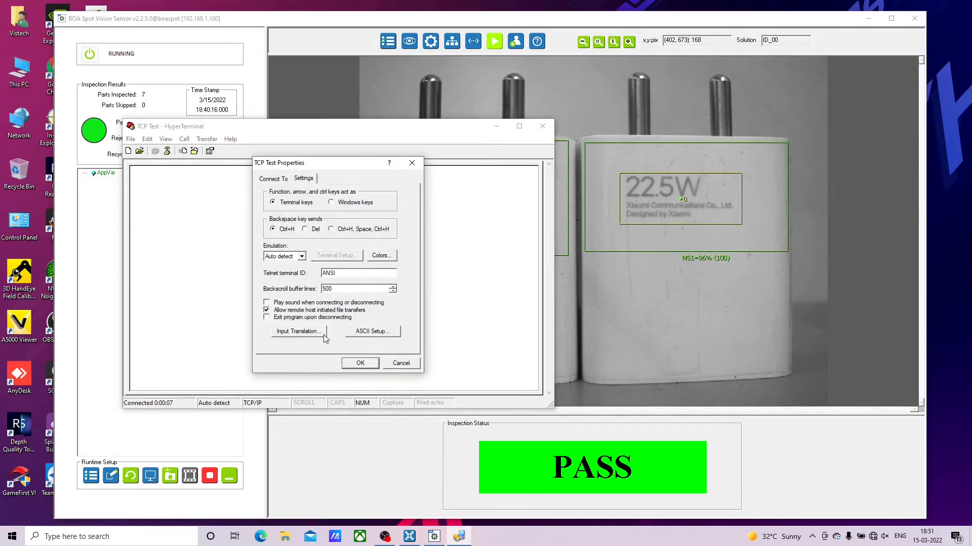
{"action": "left_click", "coordinate": [373, 331]}
{"action": "left_click", "coordinate": [316, 219]}
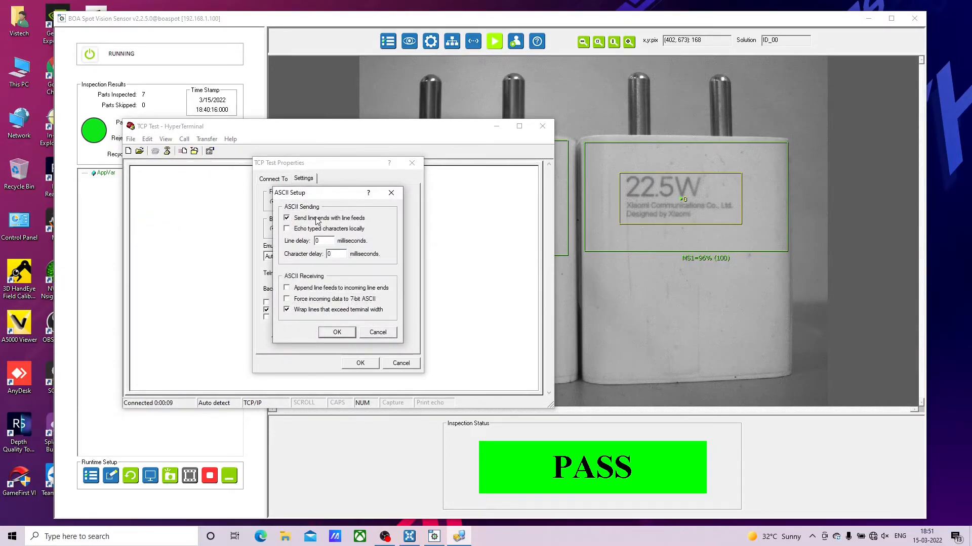
{"action": "left_click", "coordinate": [320, 230]}
{"action": "left_click", "coordinate": [313, 289]}
{"action": "left_click", "coordinate": [316, 300]}
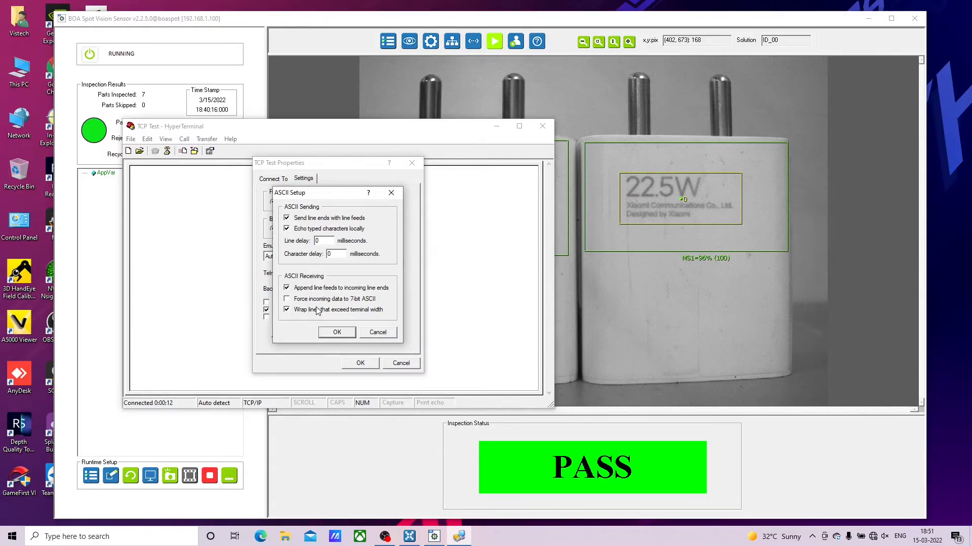
{"action": "left_click", "coordinate": [337, 332]}
{"action": "left_click", "coordinate": [365, 367]}
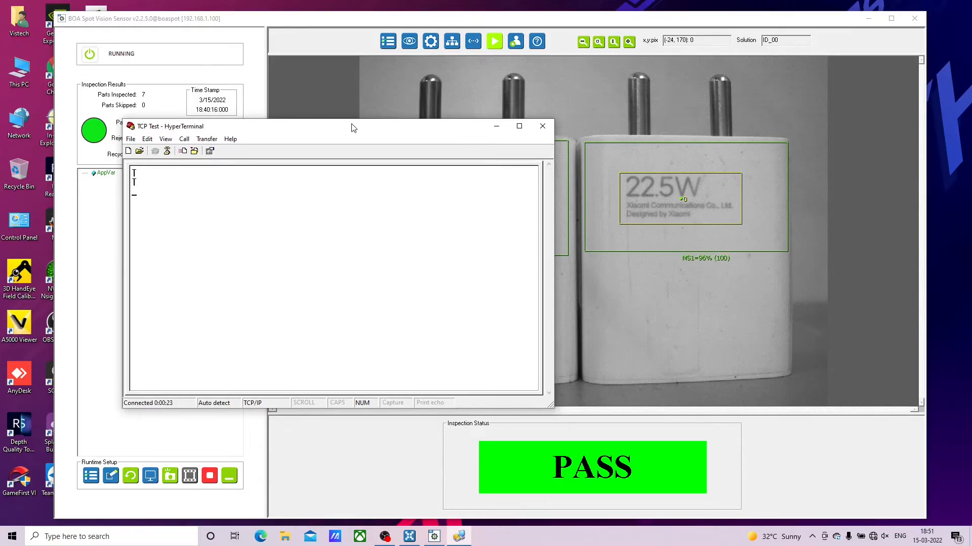
Move the terminal window aside and review the sensor's Post Image Process and Periodic scripts and its TCP/IP connection settings.
{"action": "left_click_drag", "start_coordinate": [366, 130], "coordinate": [677, 108]}
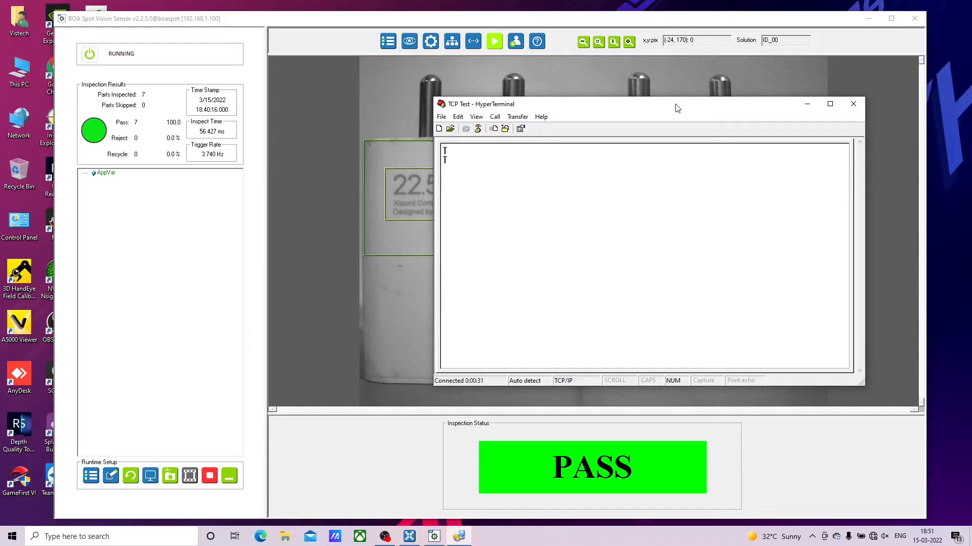
{"action": "left_click_drag", "start_coordinate": [685, 104], "coordinate": [659, 197]}
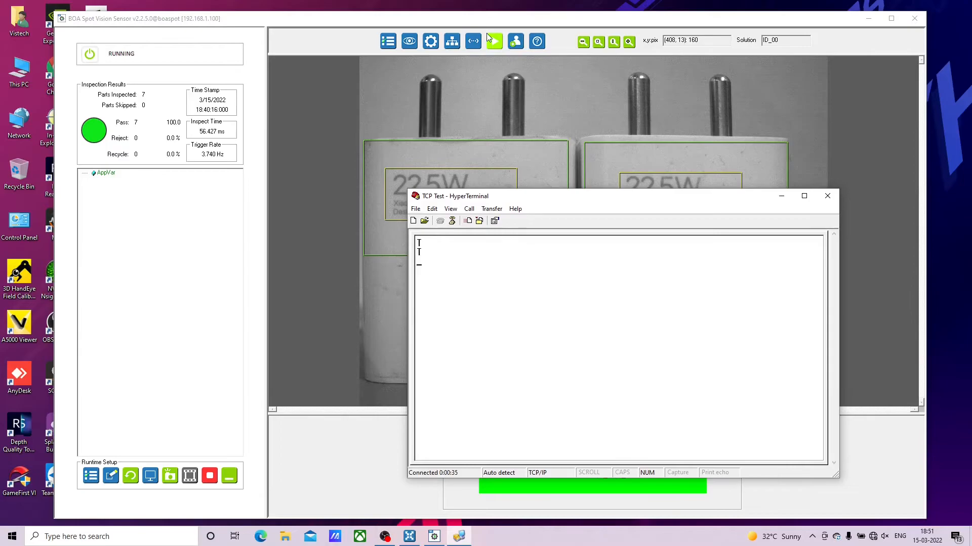
{"action": "left_click", "coordinate": [470, 42]}
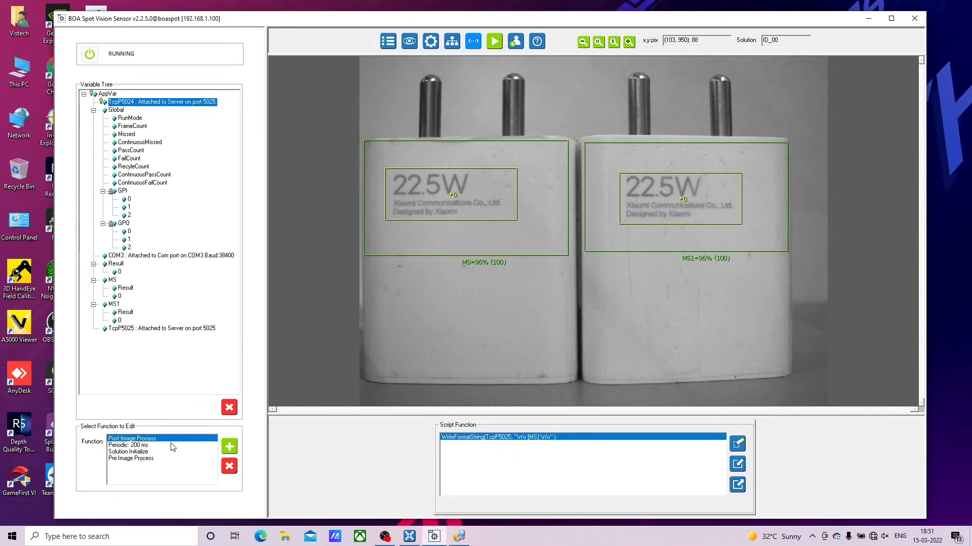
{"action": "left_click", "coordinate": [136, 447]}
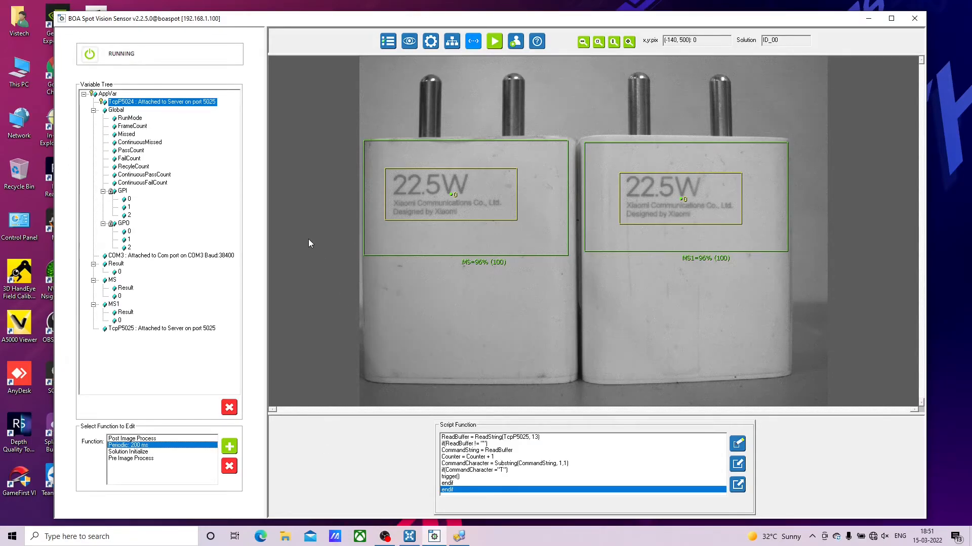
{"action": "left_click", "coordinate": [465, 41]}
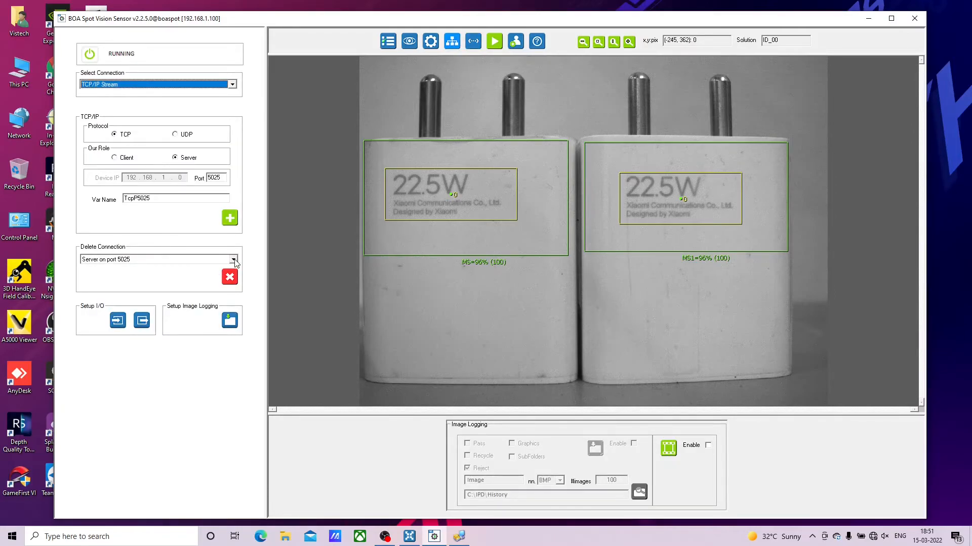
{"action": "left_click", "coordinate": [474, 41]}
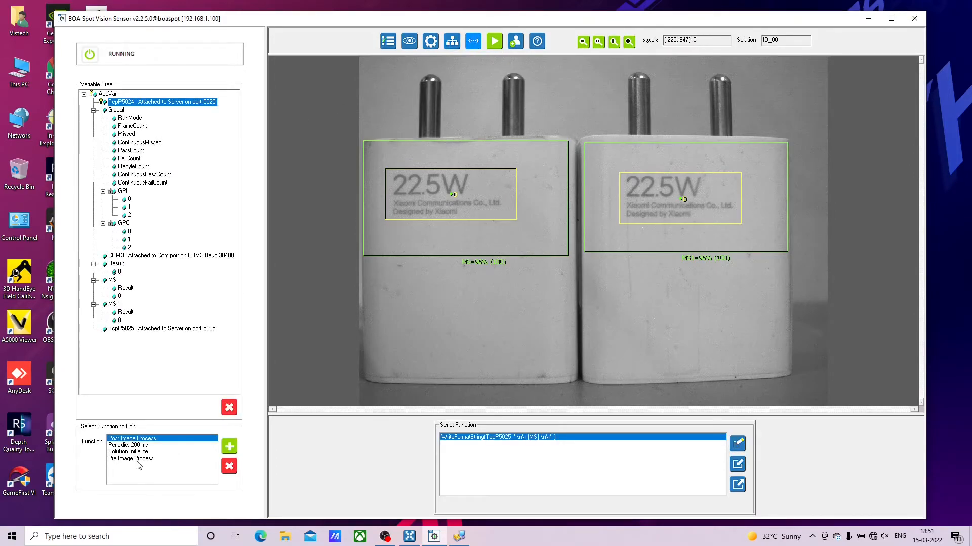
Edit the Periodic: 200 ms function to add a space before "T" in the CommandCharacter condition and save it.
{"action": "left_click", "coordinate": [132, 445]}
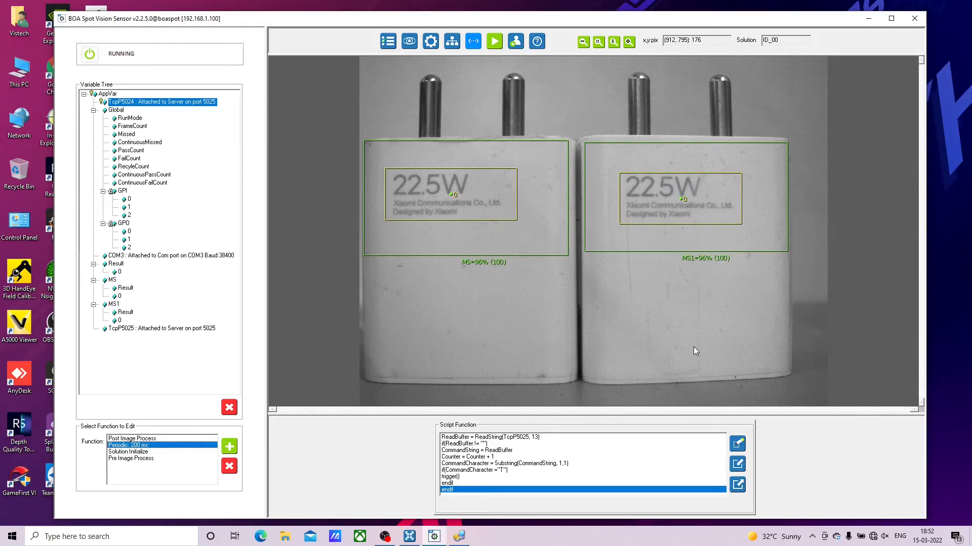
{"action": "left_click", "coordinate": [737, 444]}
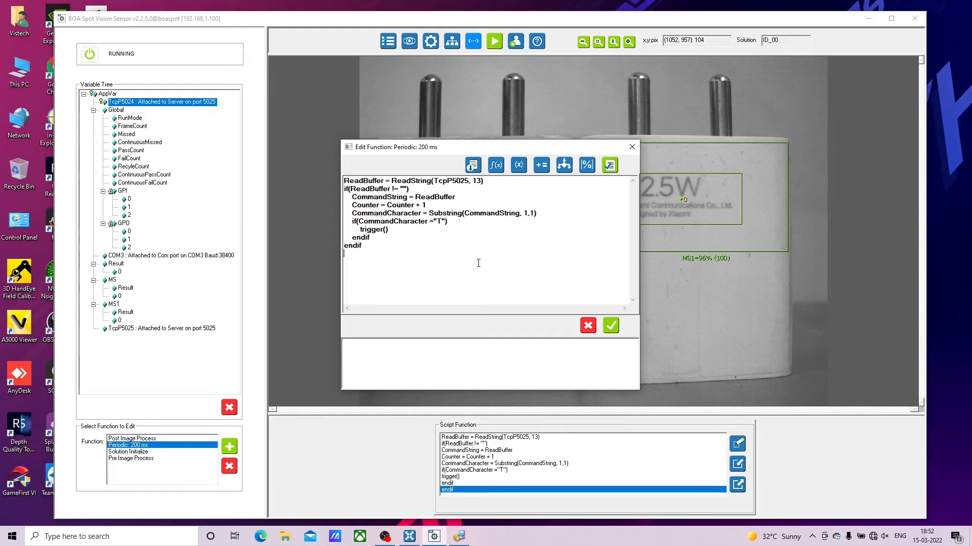
{"action": "left_click", "coordinate": [434, 222]}
{"action": "left_click", "coordinate": [611, 326]}
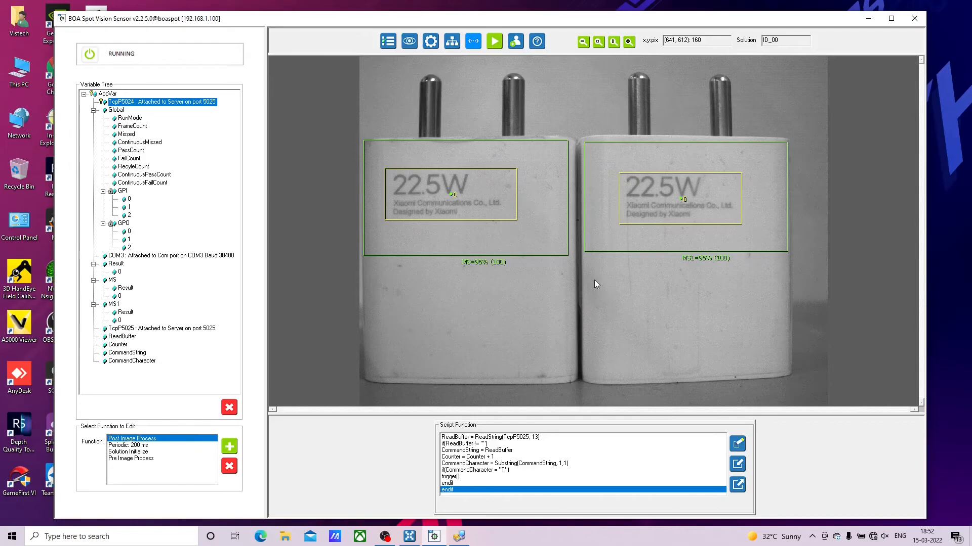
Return to the runtime view and send the T command from HyperTerminal, keeping its window clear of the inspection results.
{"action": "left_click", "coordinate": [495, 41]}
{"action": "left_click", "coordinate": [458, 537]}
{"action": "type", "text": "T"}
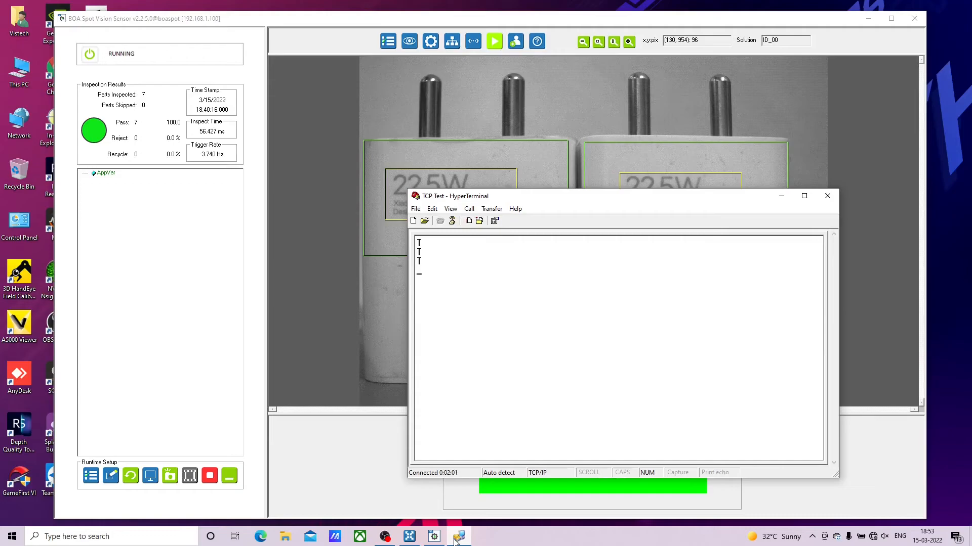
{"action": "left_click_drag", "start_coordinate": [599, 201], "coordinate": [699, 310]}
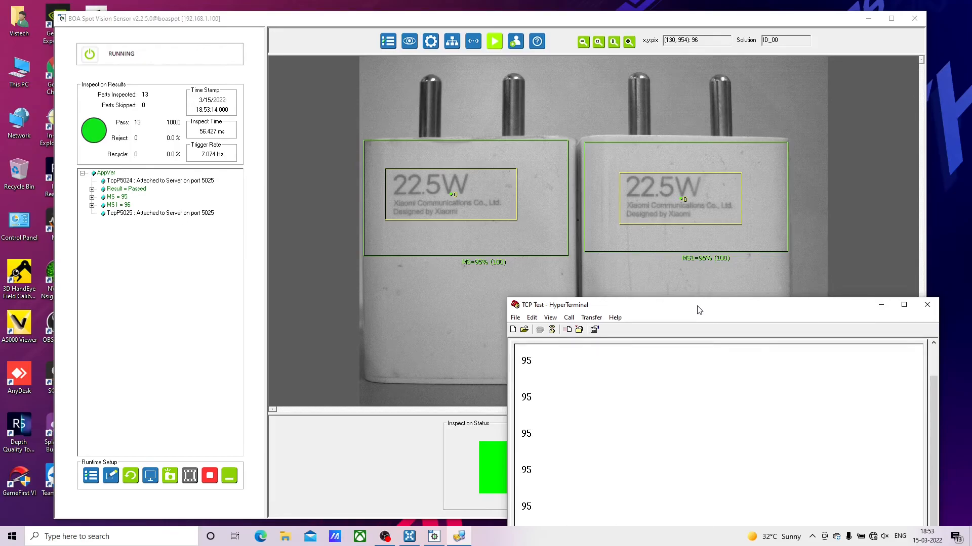
{"action": "left_click_drag", "start_coordinate": [699, 309], "coordinate": [666, 223]}
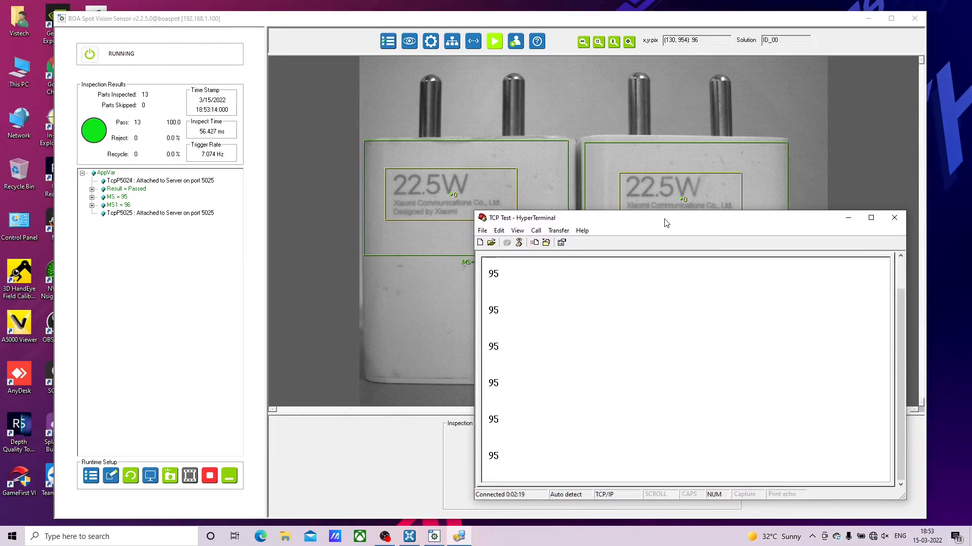
{"action": "type", "text": "T"}
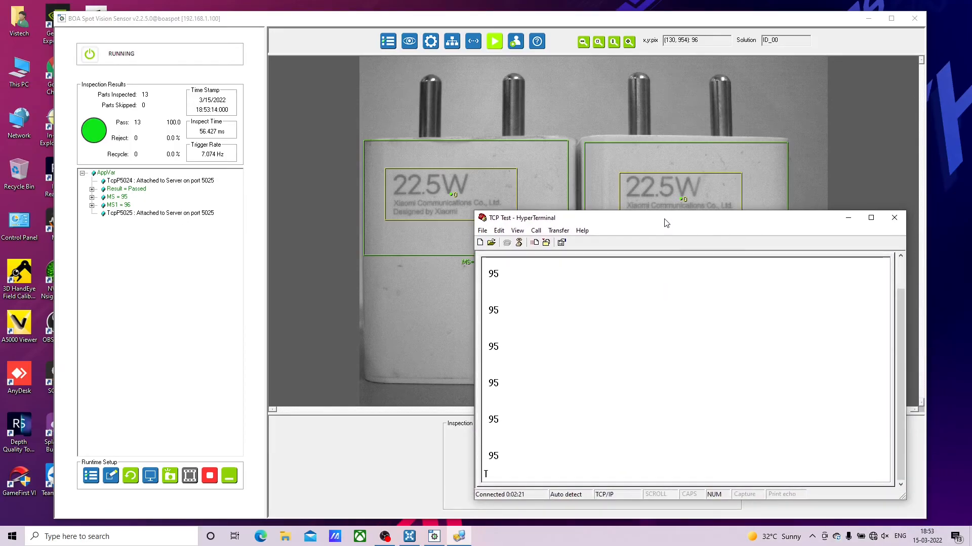
{"action": "key", "text": "Return"}
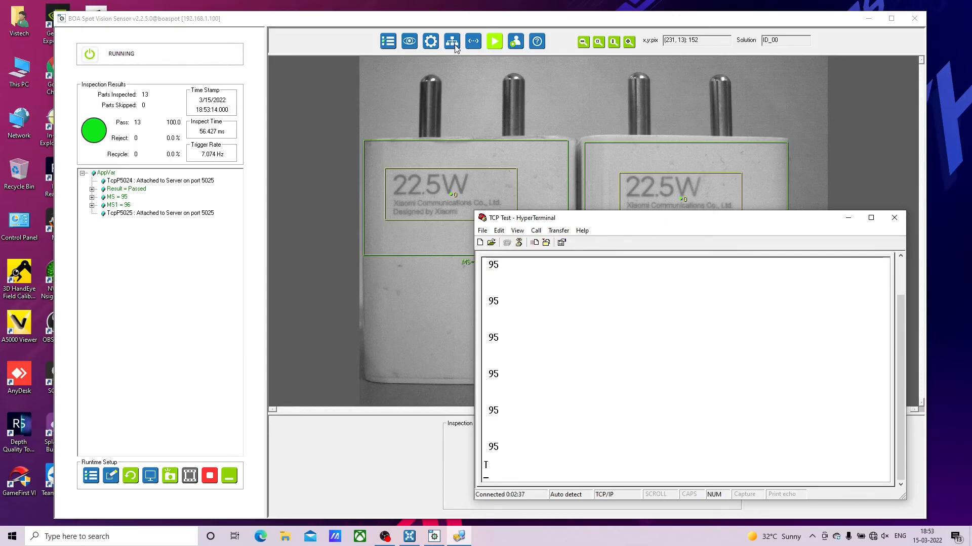
Set the sensor's trigger source to Software Trigger and return to the runtime inspection view.
{"action": "left_click", "coordinate": [410, 43]}
{"action": "left_click", "coordinate": [221, 128]}
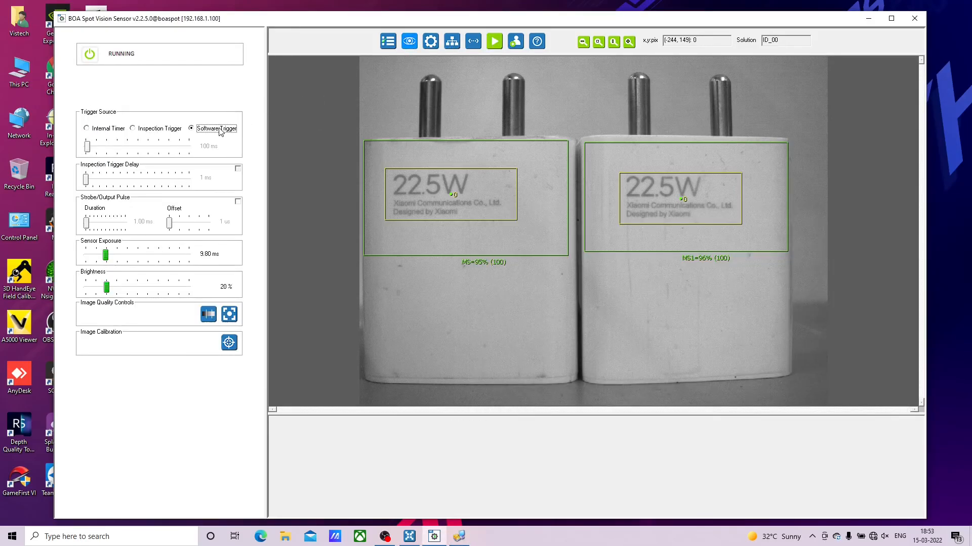
{"action": "left_click", "coordinate": [494, 43]}
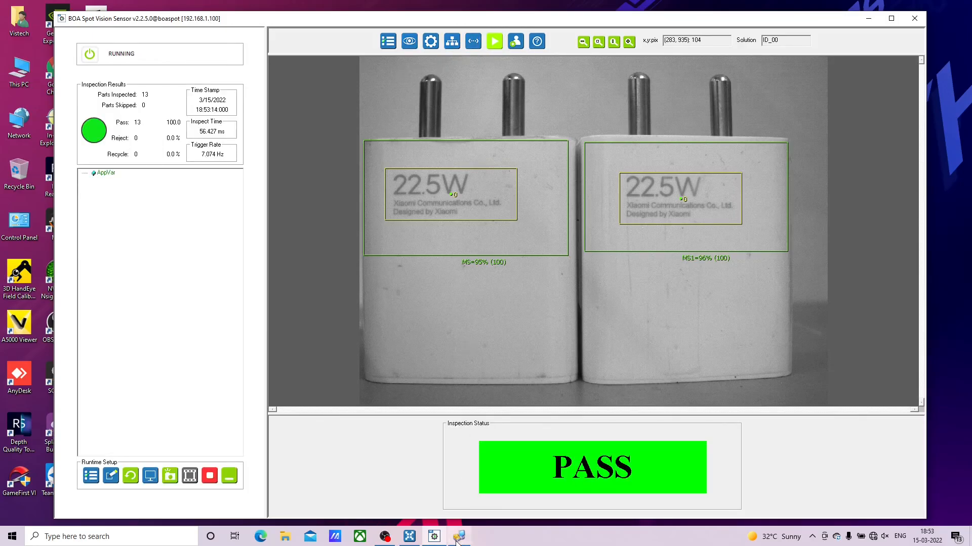
Switch to HyperTerminal and disconnect the TCP Test connection.
{"action": "left_click", "coordinate": [457, 538]}
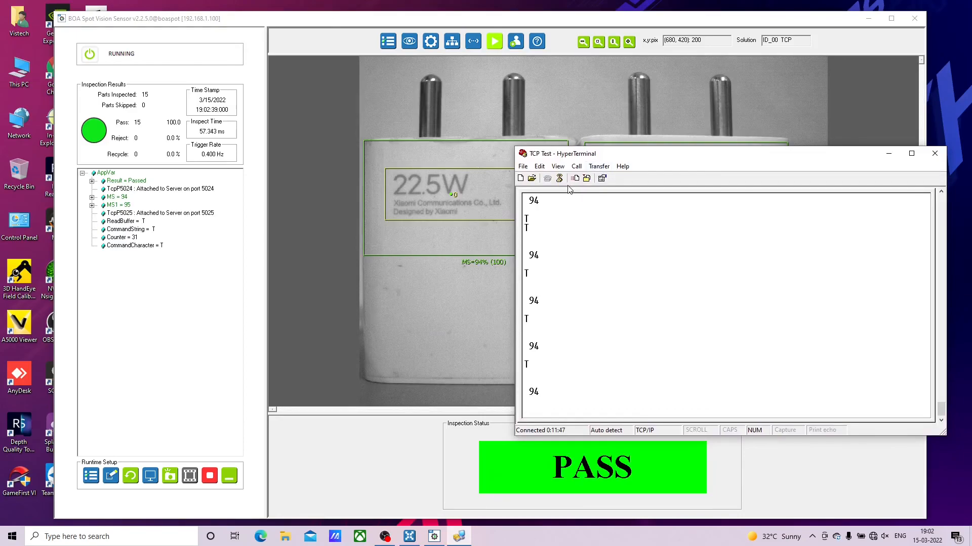
{"action": "left_click", "coordinate": [559, 181]}
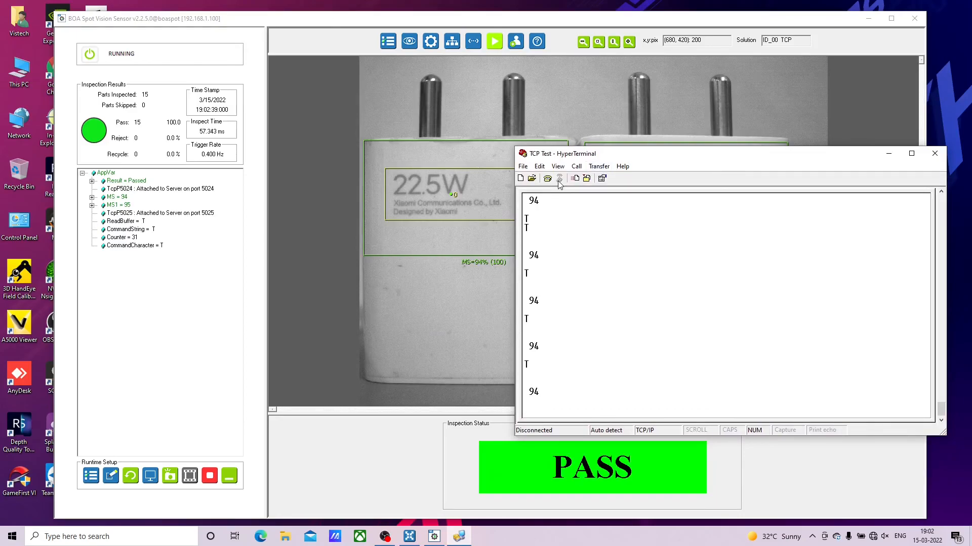